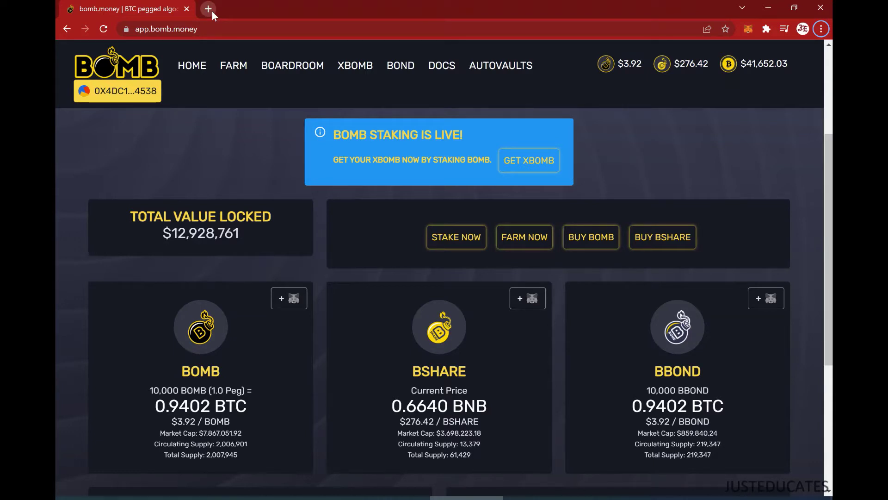
Check the MetaMask balance of 0.1289 BNB and head to the Binance wallet in a new tab.
left_click(746, 28)
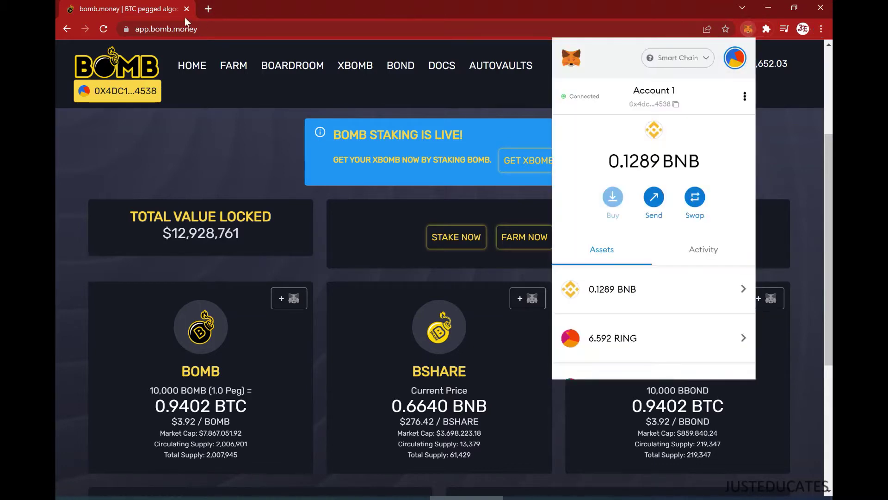
left_click(230, 12)
left_click(208, 9)
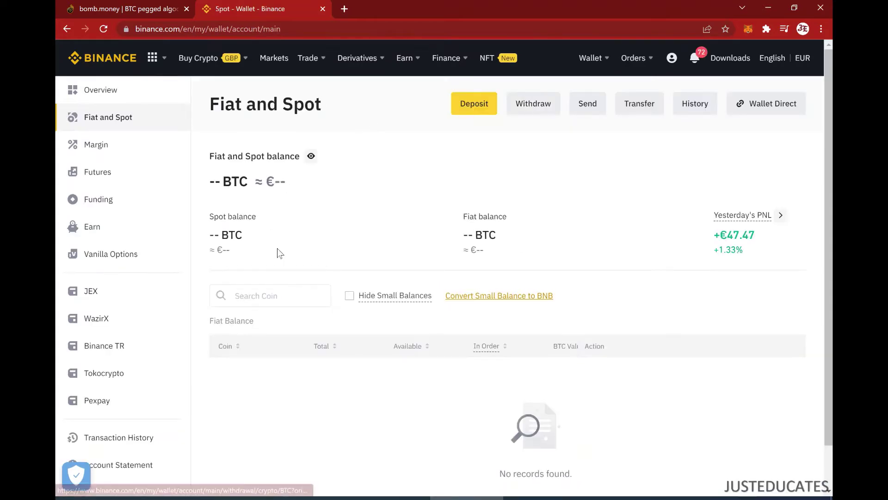
Search the spot wallet coins for AVAX and go to its deposit page.
left_click(268, 298)
type("a")
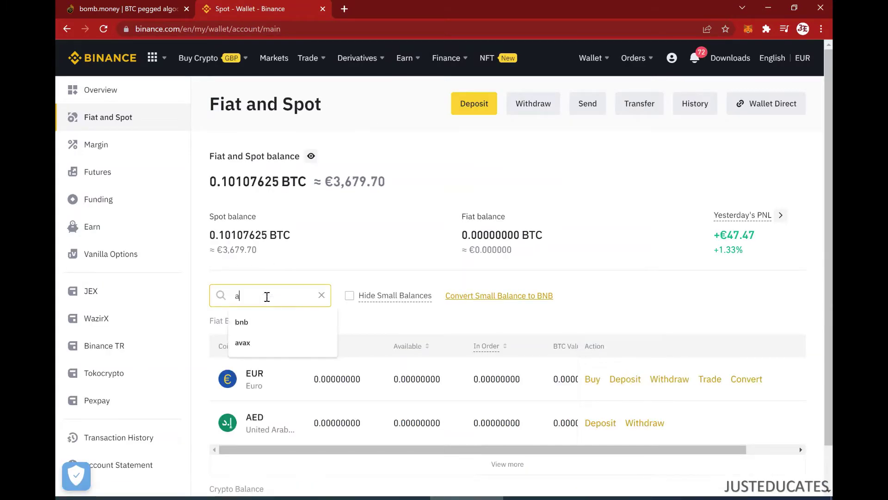
type("vax")
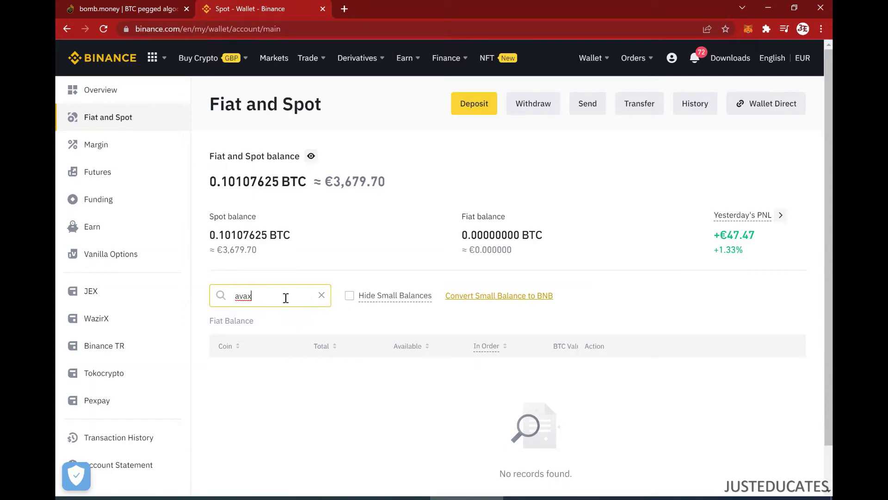
key("BackSpace")
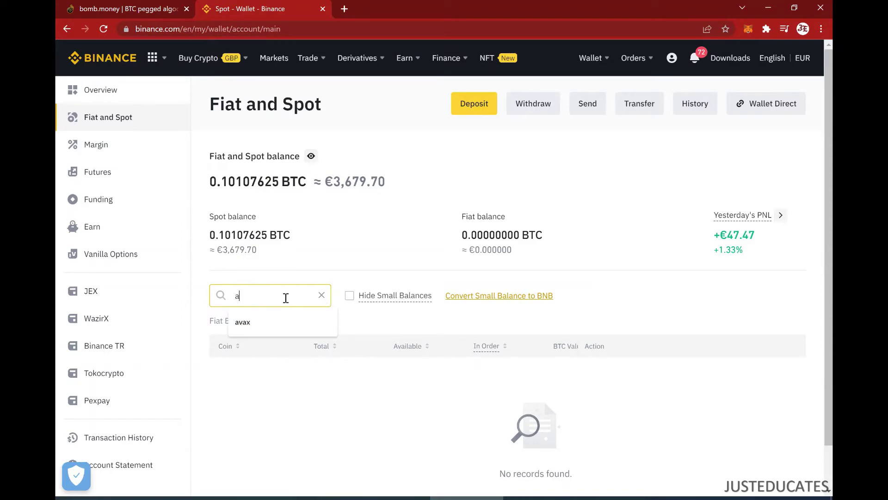
key("BackSpace")
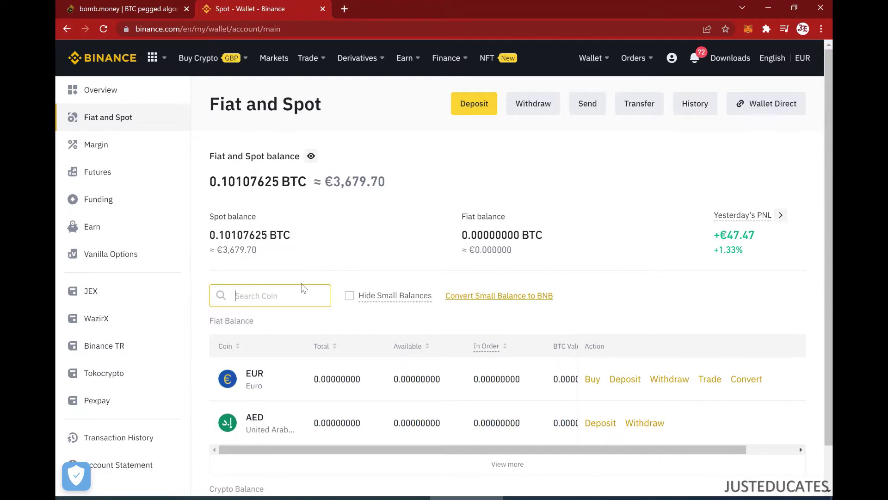
type("av")
scroll(301, 288, "down", 2)
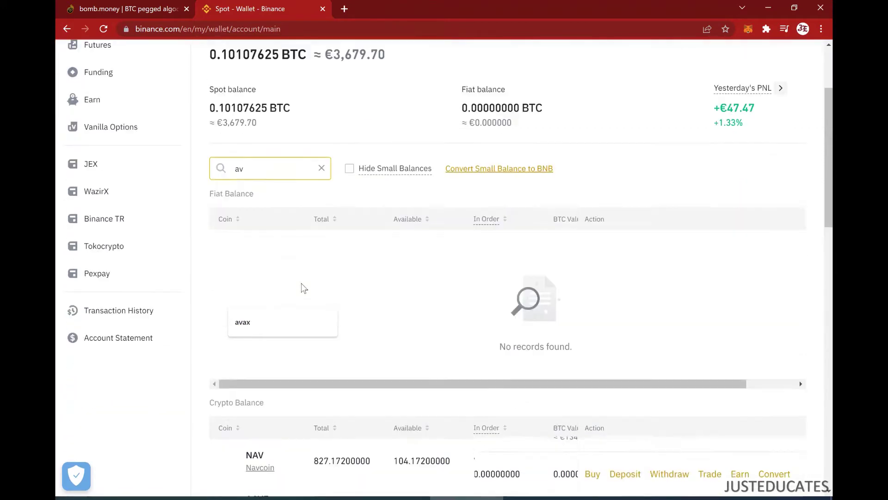
type("ax")
scroll(302, 288, "down", 1)
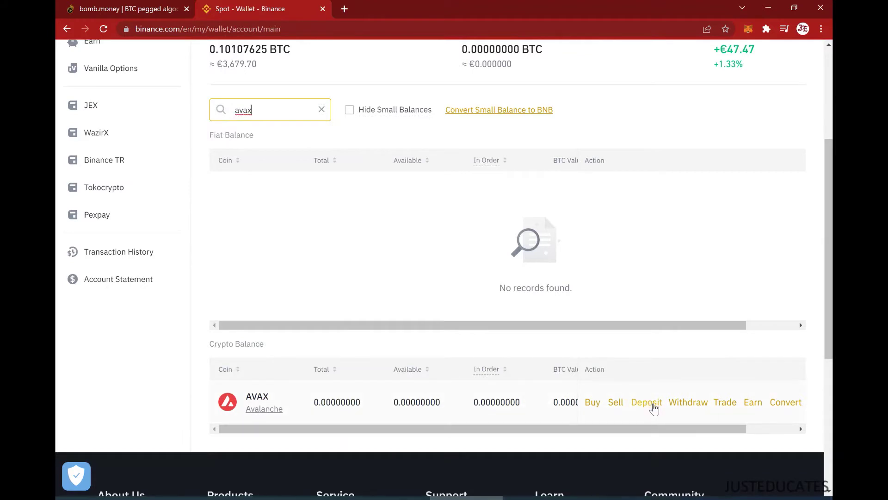
left_click(646, 402)
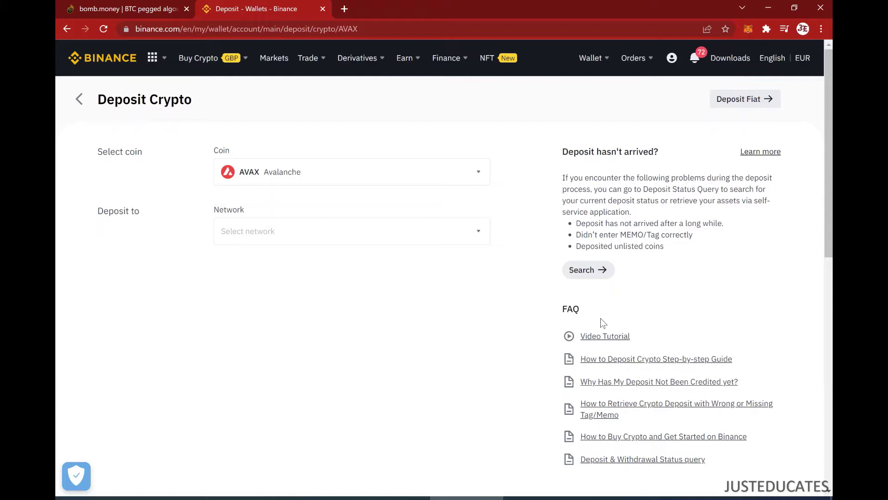
Select the AVAXC AVAX C-Chain network, accept its warning, and copy the deposit address.
left_click(337, 233)
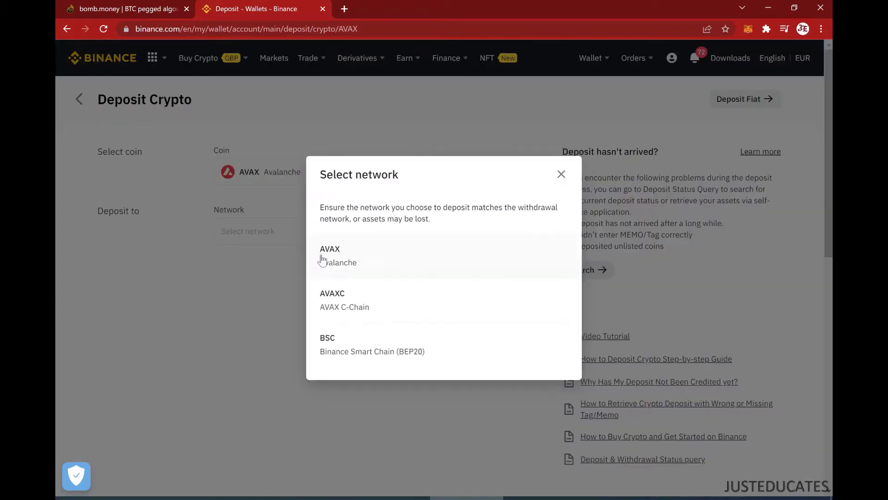
left_click(345, 302)
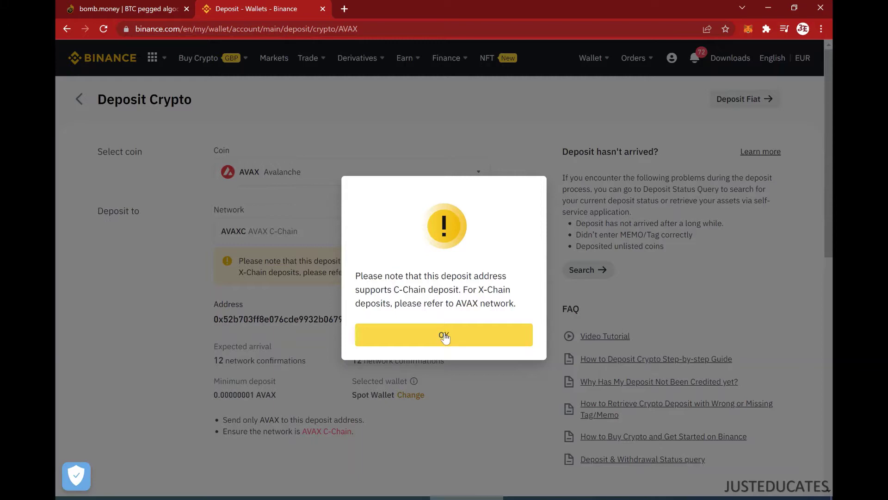
left_click(433, 337)
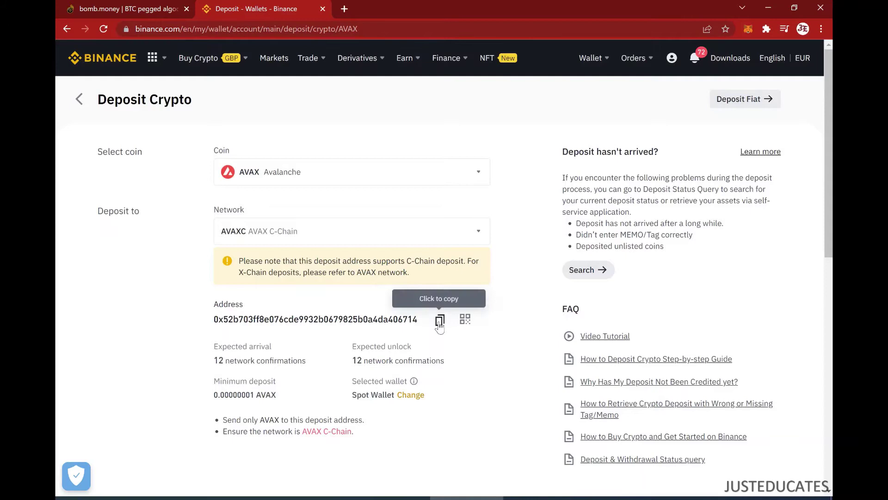
left_click(441, 322)
Switch the MetaMask wallet to the Avalanche Network.
left_click(751, 30)
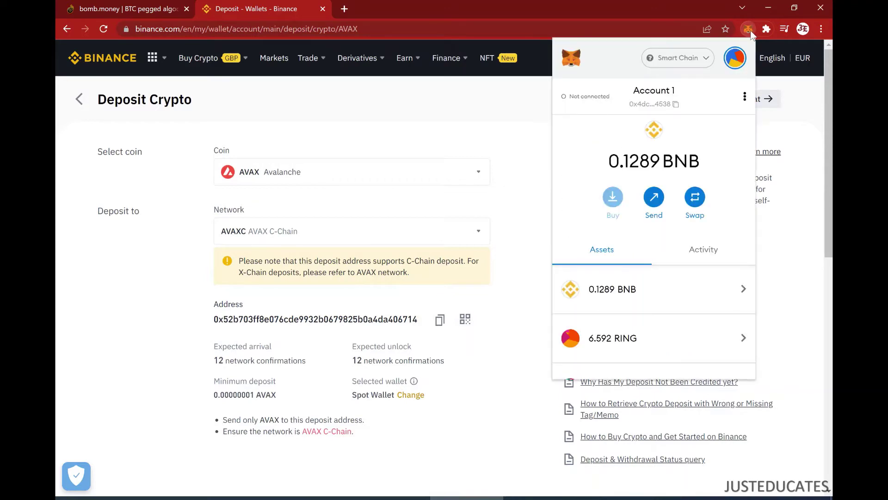
left_click(670, 58)
left_click(634, 165)
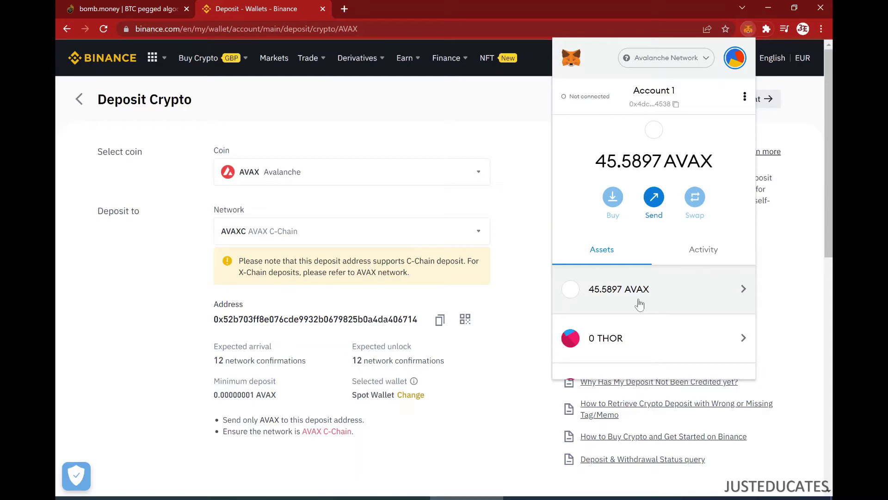
Start an AVAX send with the copied Binance deposit address pasted as recipient.
left_click(671, 292)
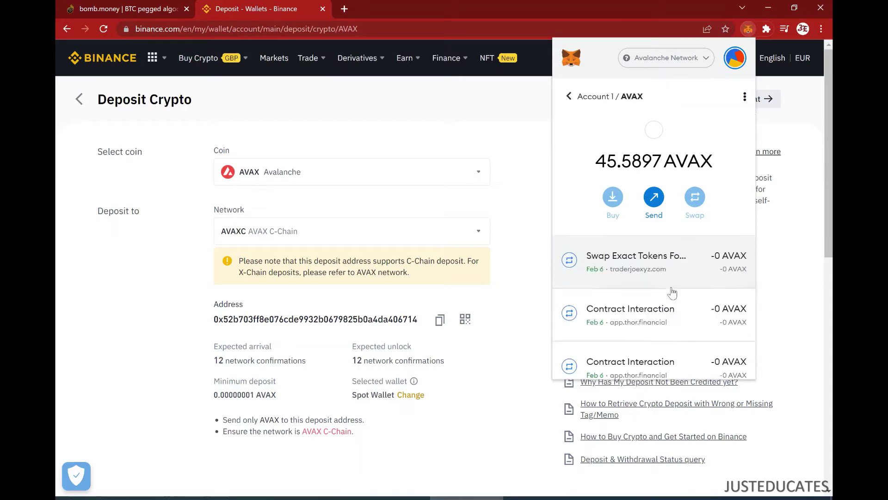
left_click(653, 197)
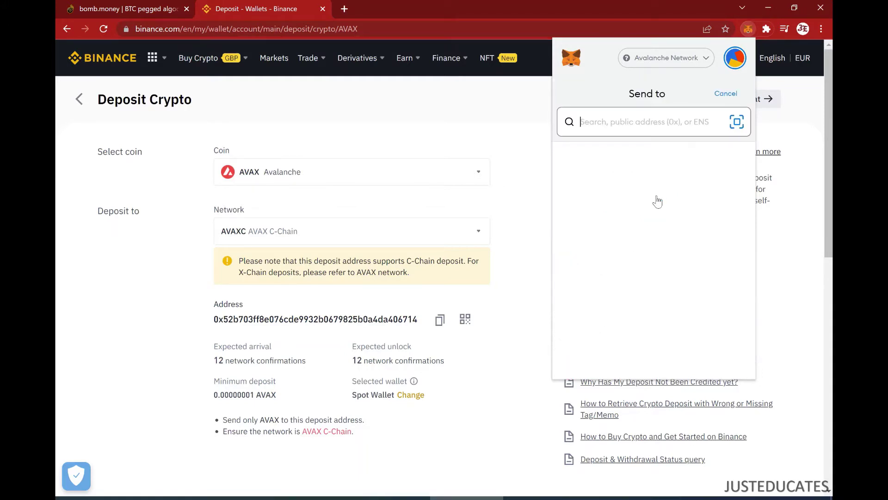
key("ctrl+v")
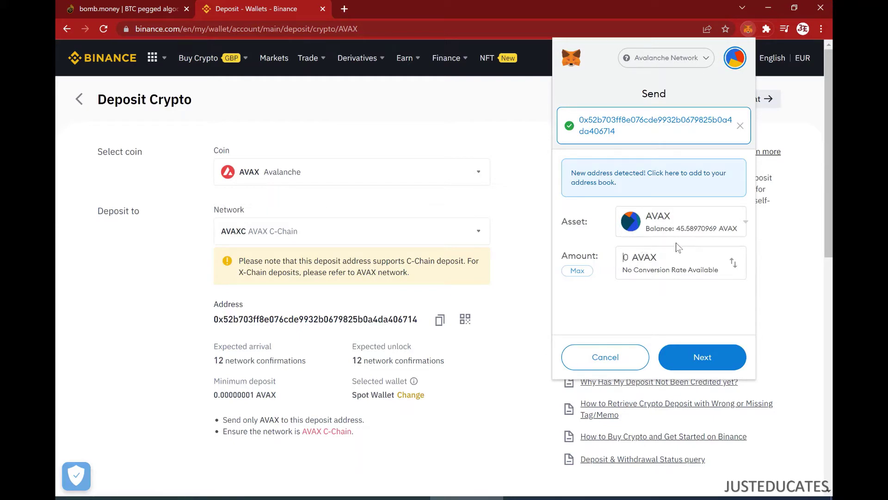
type("1")
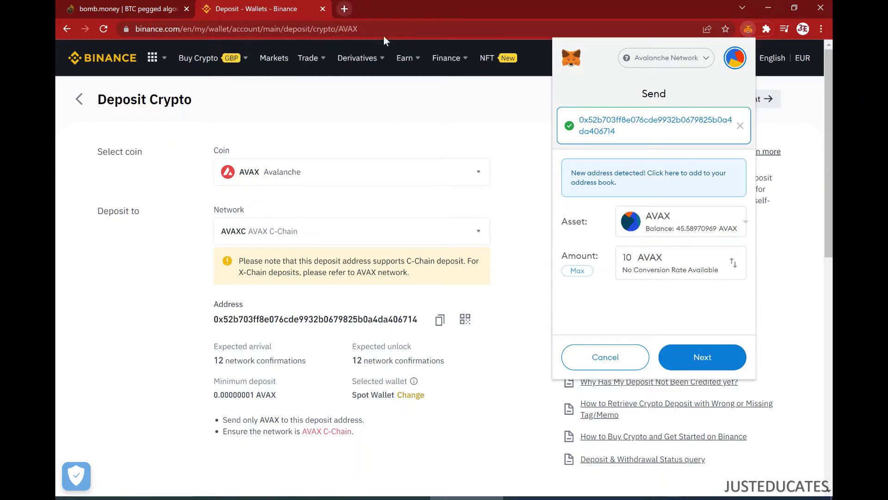
Look up AVAX's $77.26 price on CoinMarketCap via Google, then return to Binance.
left_click(345, 9)
type("ava")
key("Return")
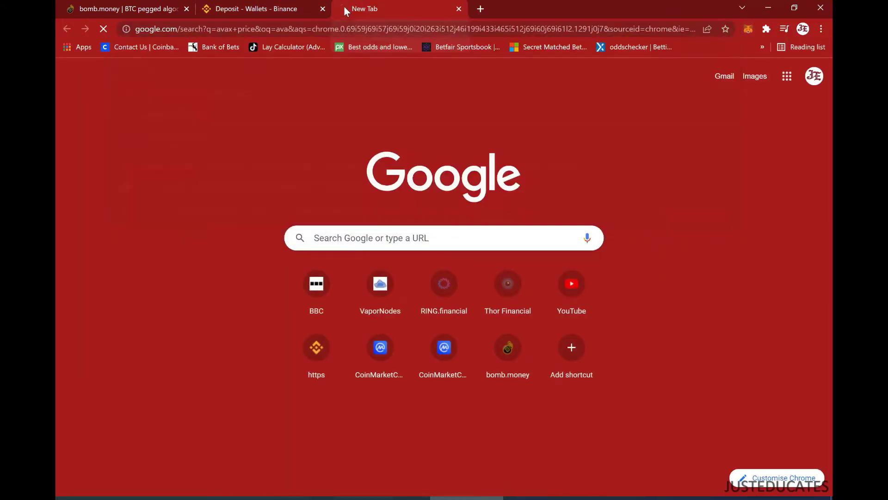
left_click(245, 165)
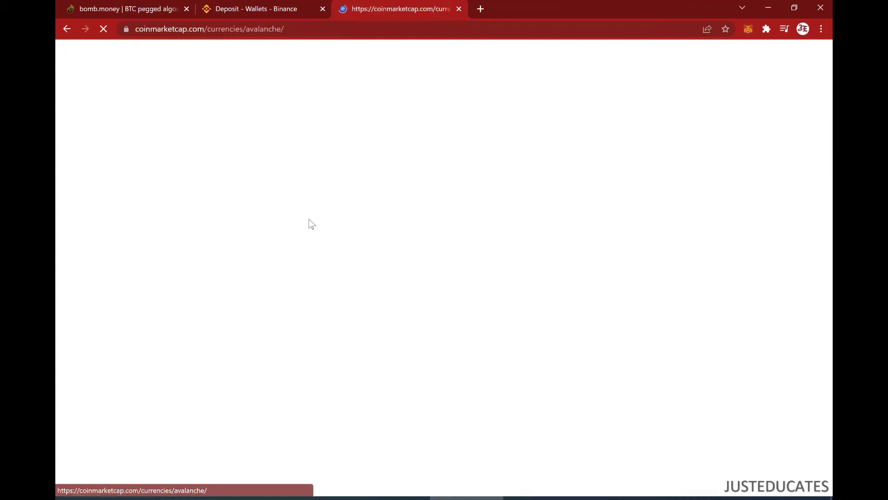
left_click(460, 8)
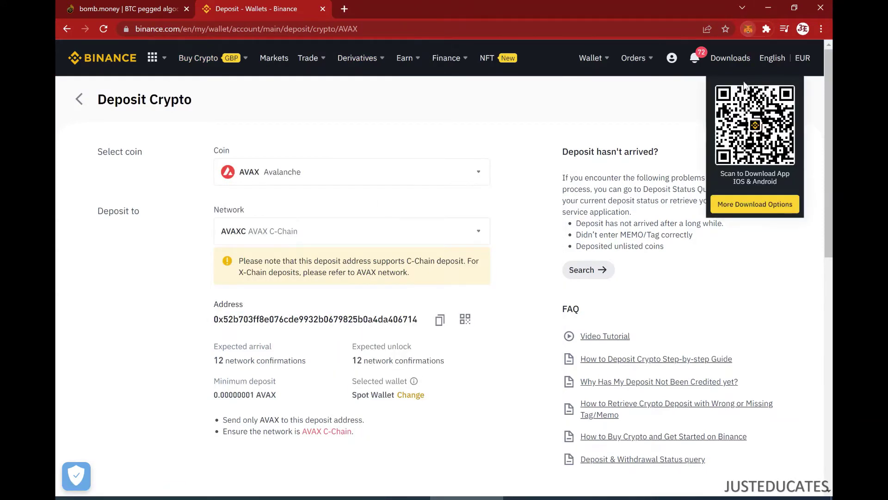
Reopen MetaMask and expand it to the full-page wallet view.
left_click(748, 29)
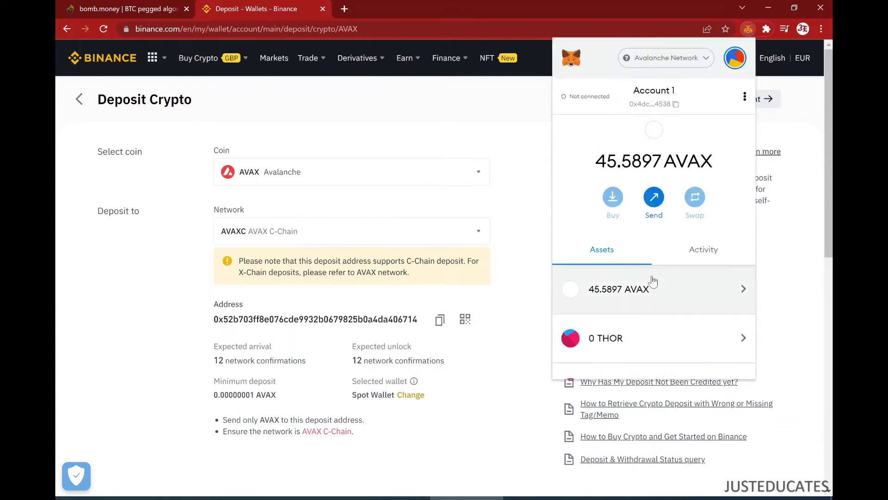
left_click(743, 101)
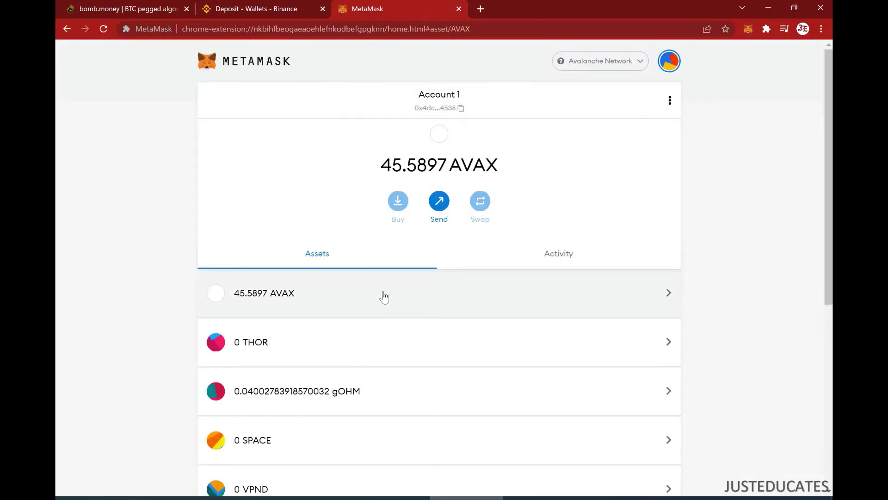
right_click(433, 203)
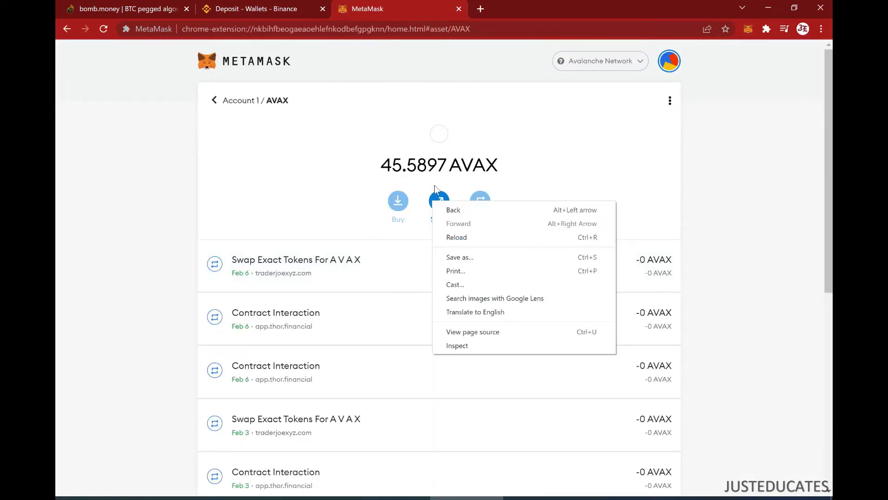
left_click(435, 188)
Fill in an 8.5 AVAX send to the pasted Binance address and proceed to confirmation.
left_click(438, 204)
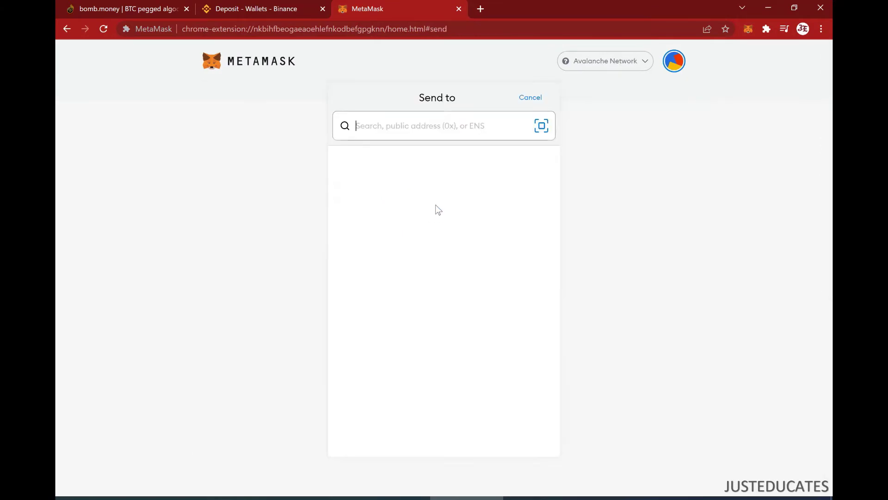
key("ctrl+v")
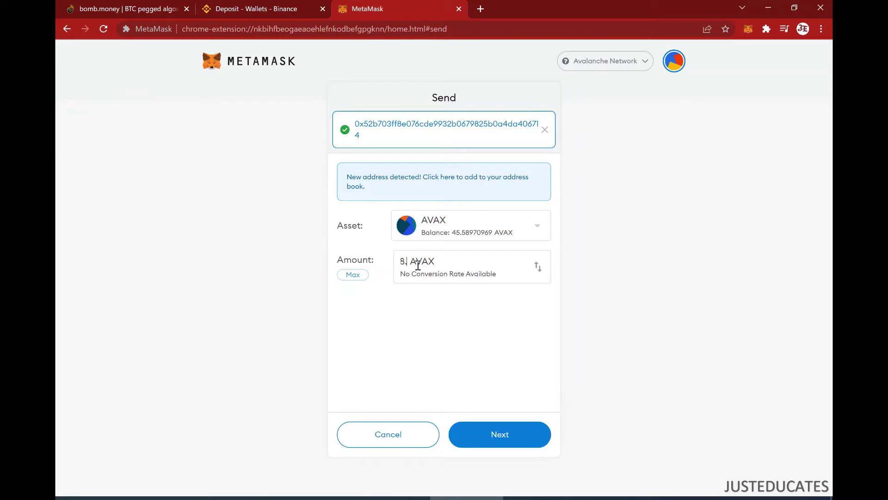
type(".5")
left_click(490, 438)
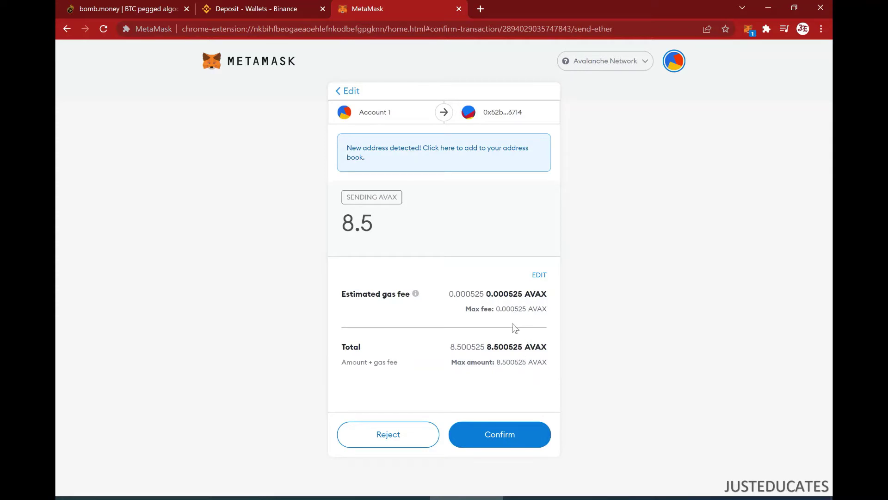
Confirm the 8.5 AVAX send and verify its status in Activity.
left_click(501, 439)
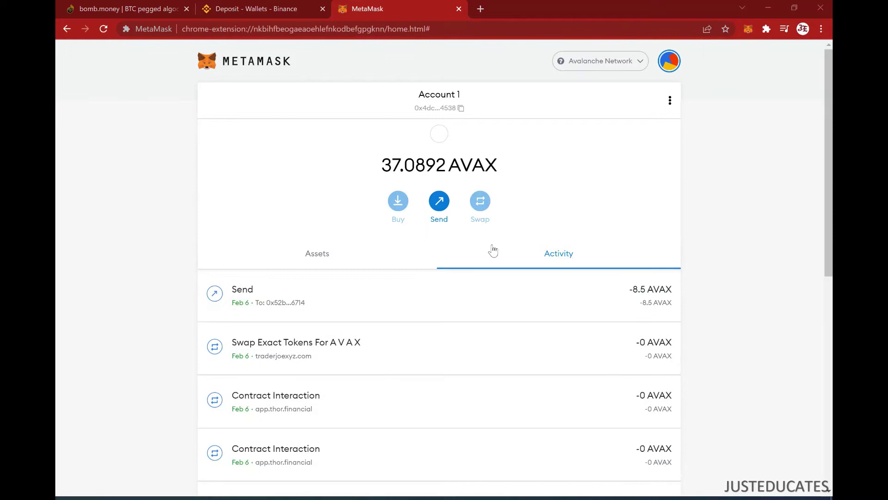
left_click(371, 294)
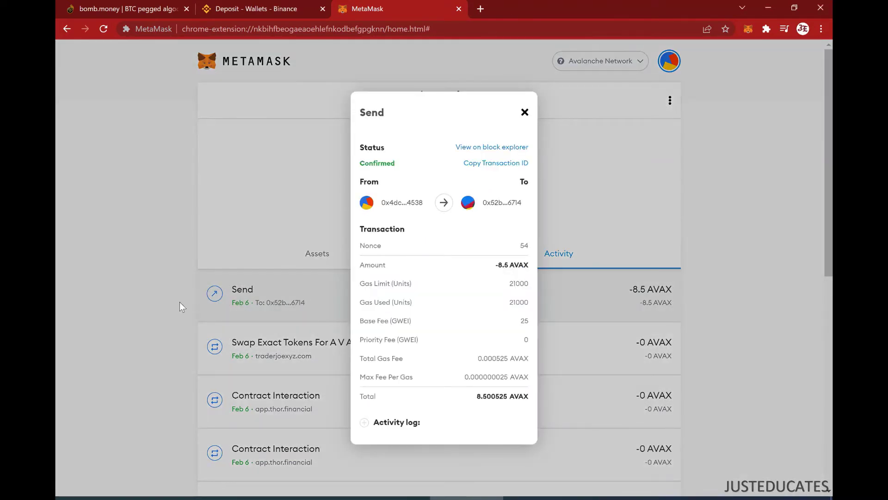
left_click(158, 303)
Return to the Binance deposit tab to await the incoming AVAX.
left_click(285, 7)
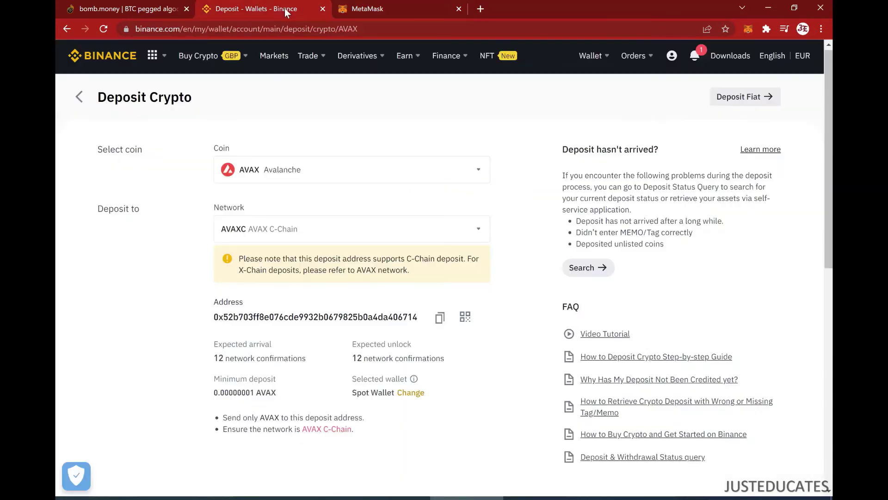
left_click(429, 12)
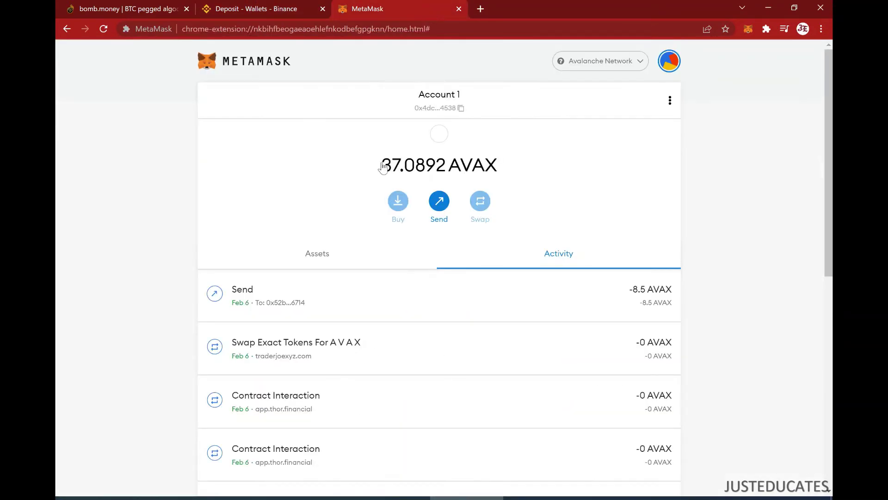
left_click(255, 9)
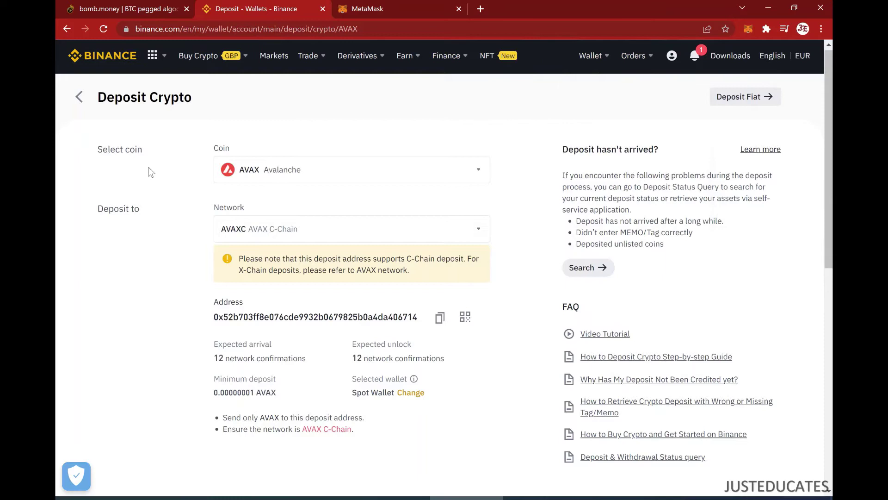
Go back to the Fiat and Spot balances and search for the 8.5 AVAX deposit.
left_click(78, 97)
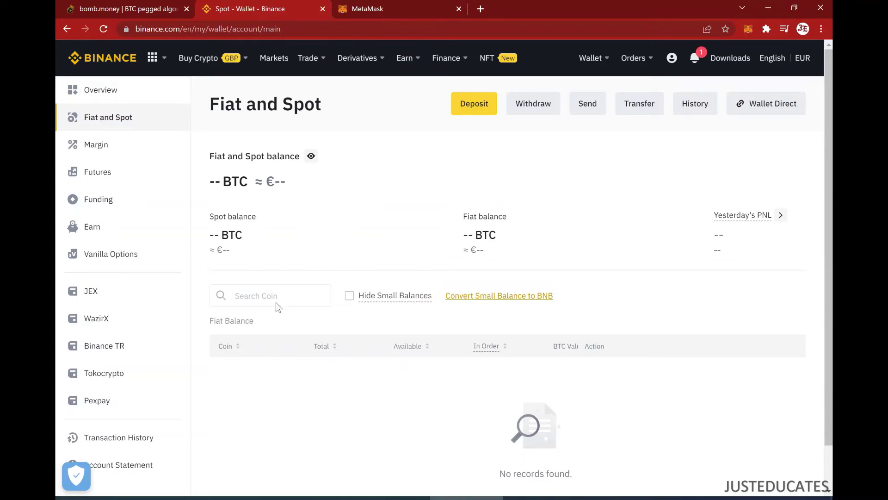
left_click(276, 298)
type("ava")
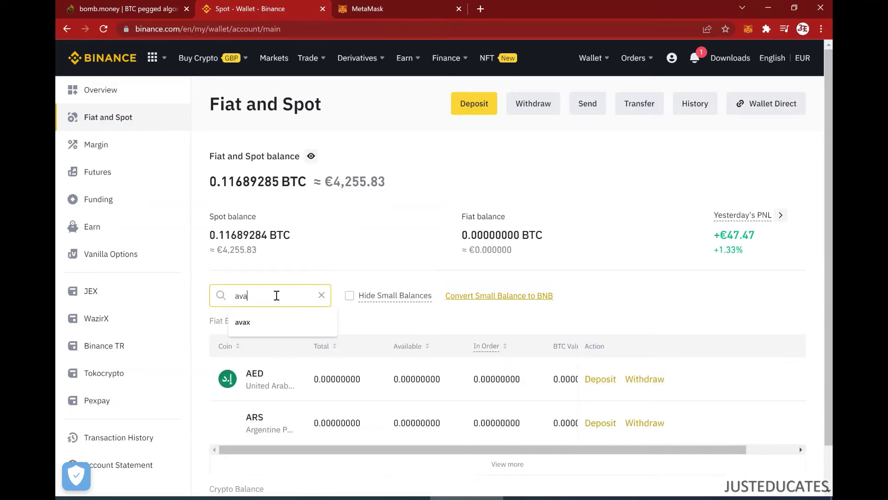
type("x")
scroll(274, 377, "down", 3)
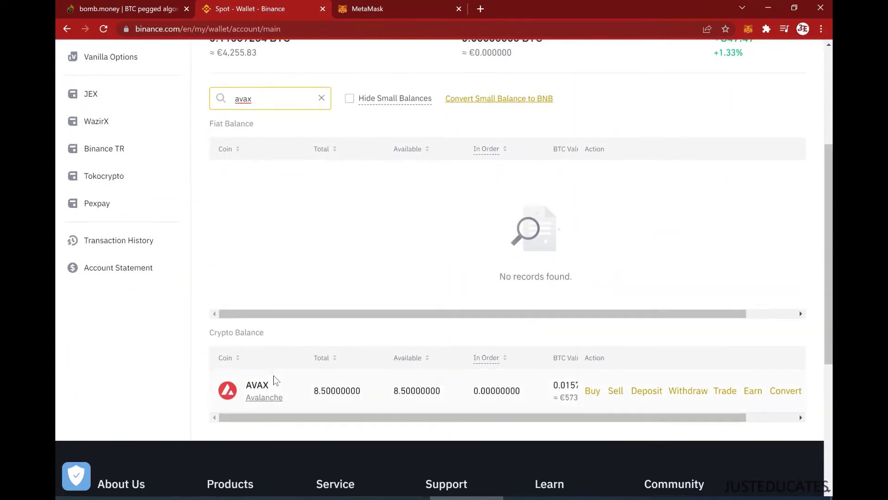
mouse_move(575, 410)
left_mouse_down()
mouse_move(620, 410)
mouse_move(612, 413)
left_mouse_up()
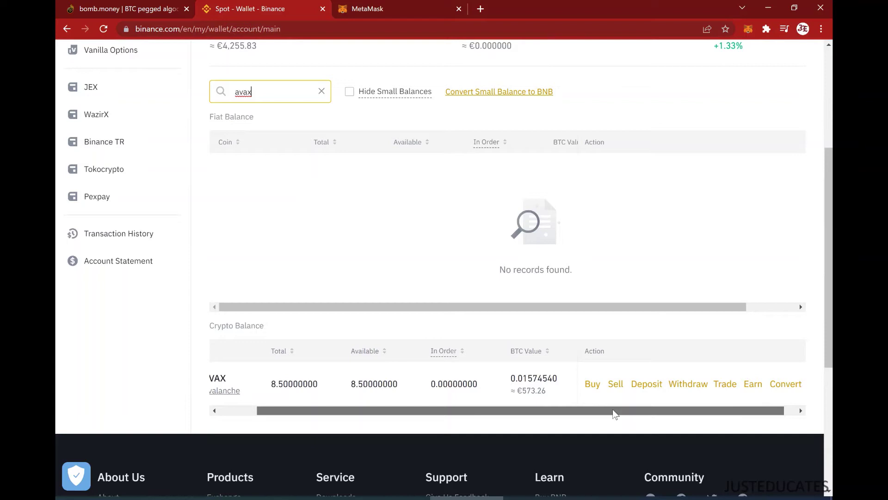
left_click_drag(613, 414, 543, 423)
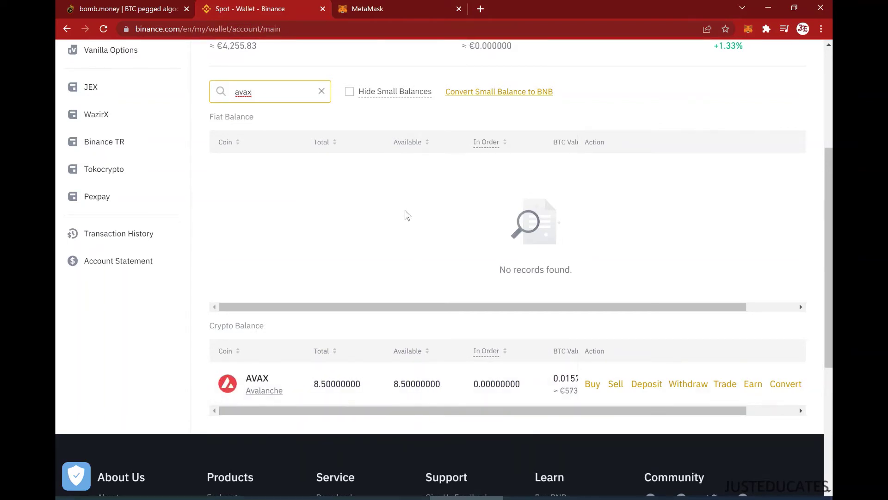
scroll(404, 215, "up", 2)
scroll(313, 223, "up", 1)
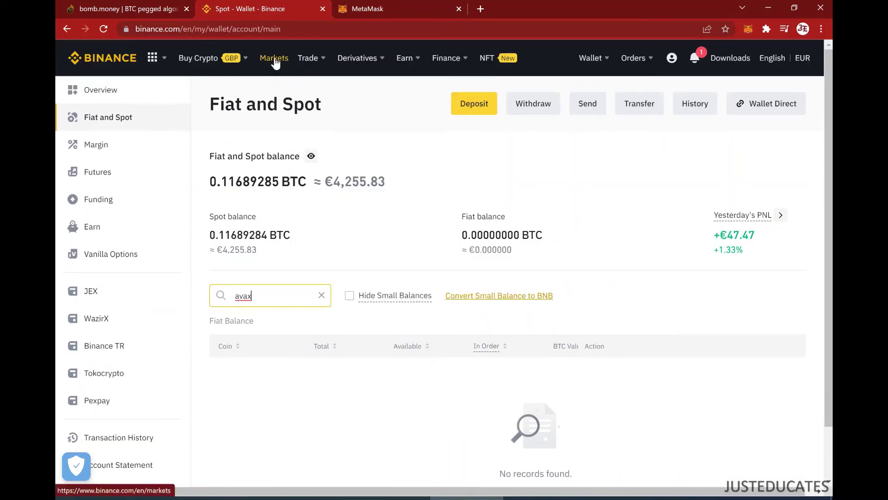
Reach the classic BTC/USDT spot trading page with the welcome video and margin popups closed.
left_click(275, 61)
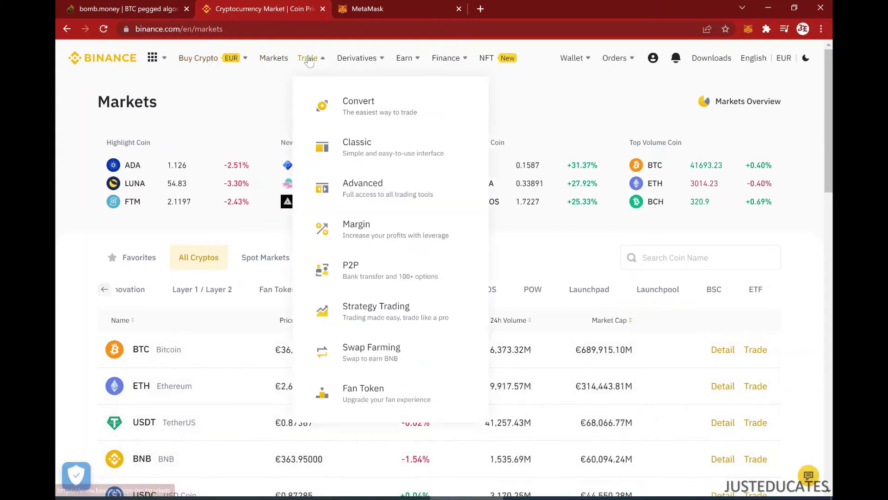
left_click(365, 154)
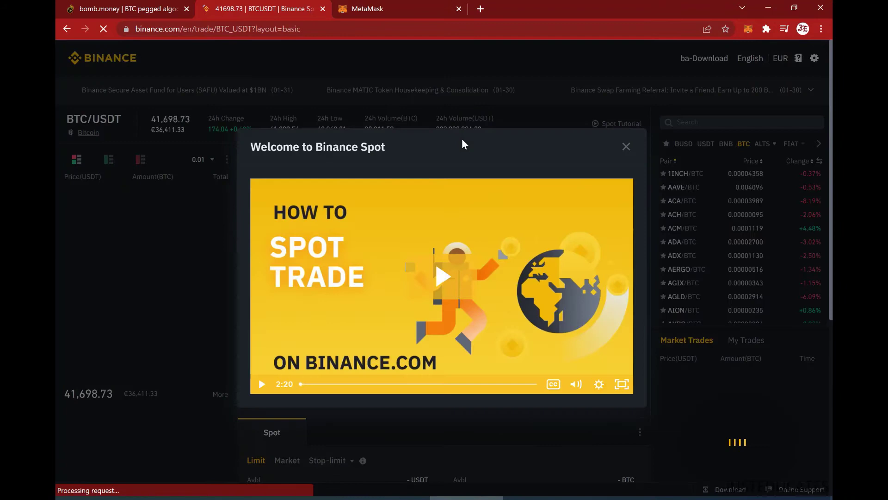
left_click(627, 148)
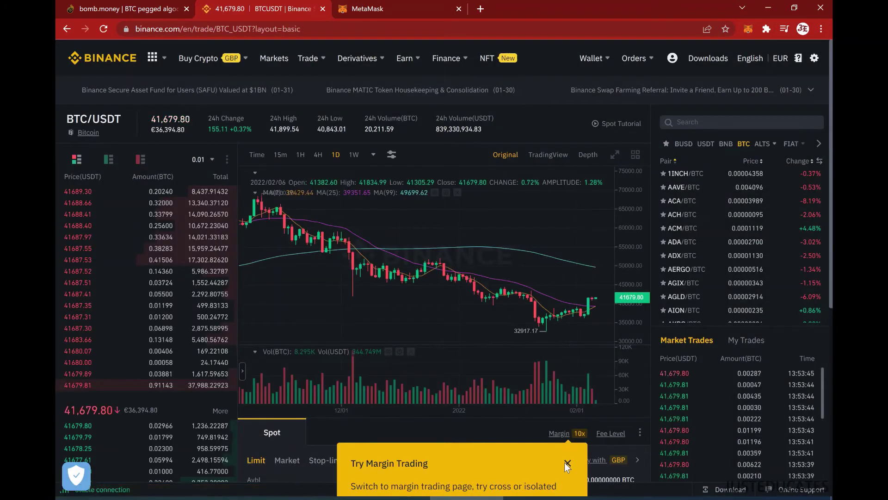
left_click(568, 462)
Search avaxbnb and switch the trading page to the AVAX/BNB pair.
left_click(711, 124)
type("ava")
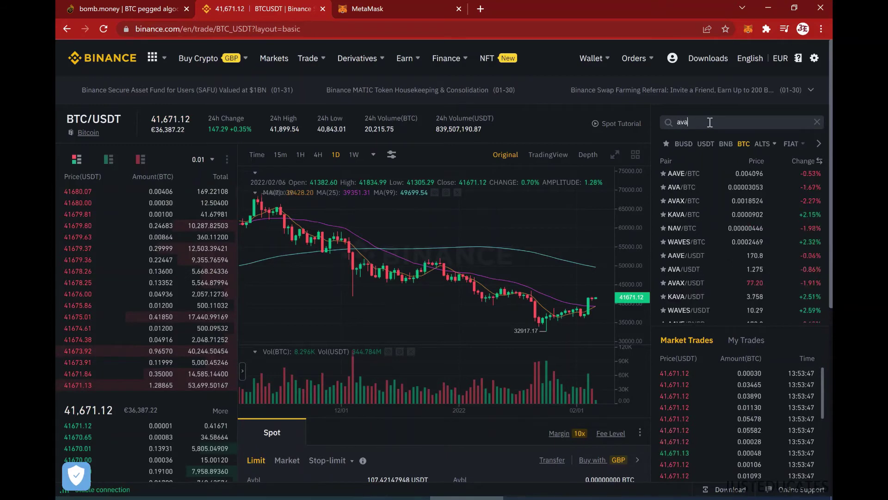
type("xbnb")
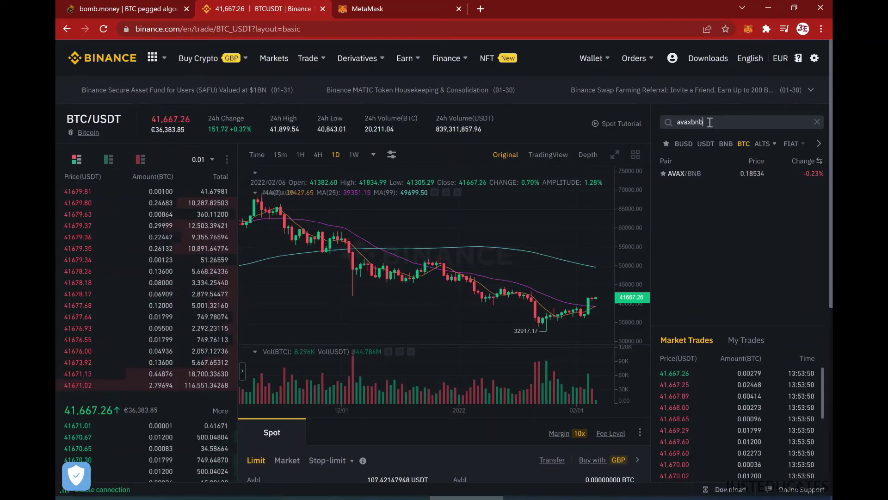
left_click(683, 174)
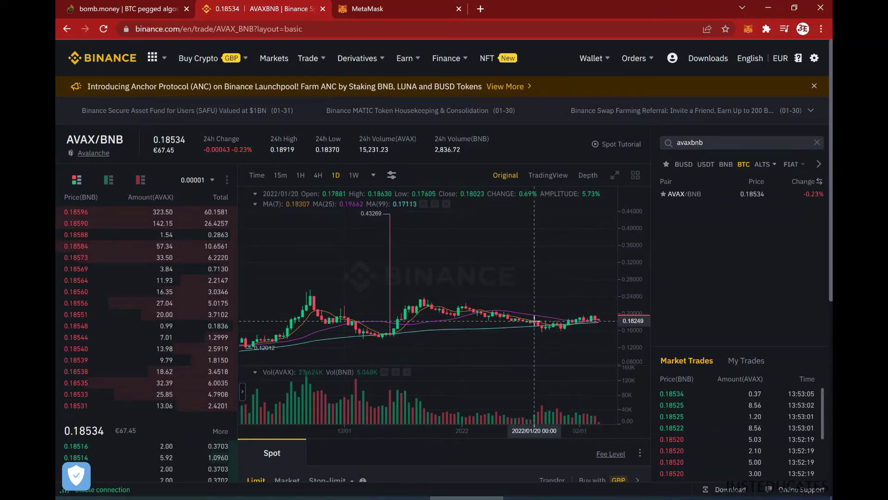
right_click(535, 326)
scroll(640, 188, "down", 1)
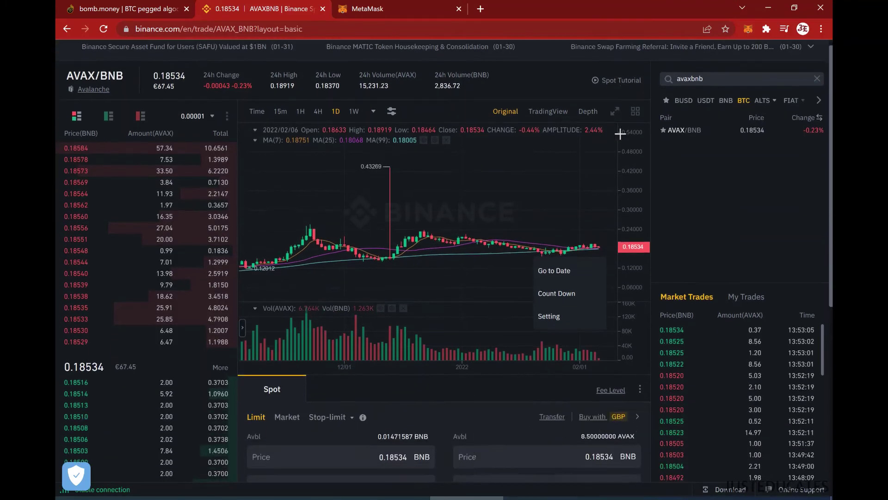
scroll(639, 341, "up", 1)
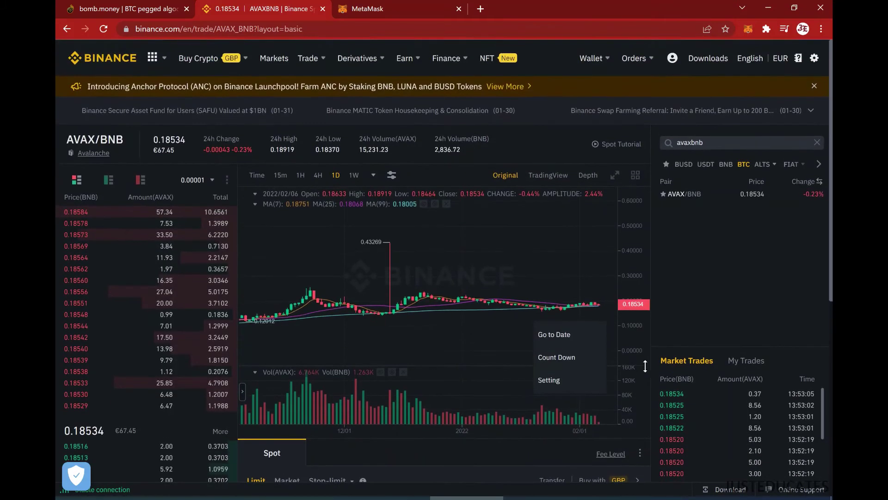
left_click(639, 408)
scroll(645, 415, "down", 1)
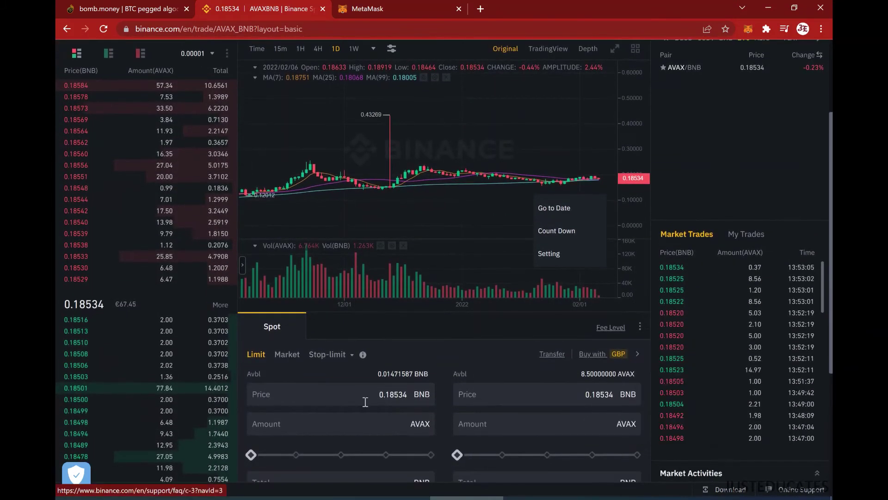
left_click(367, 398)
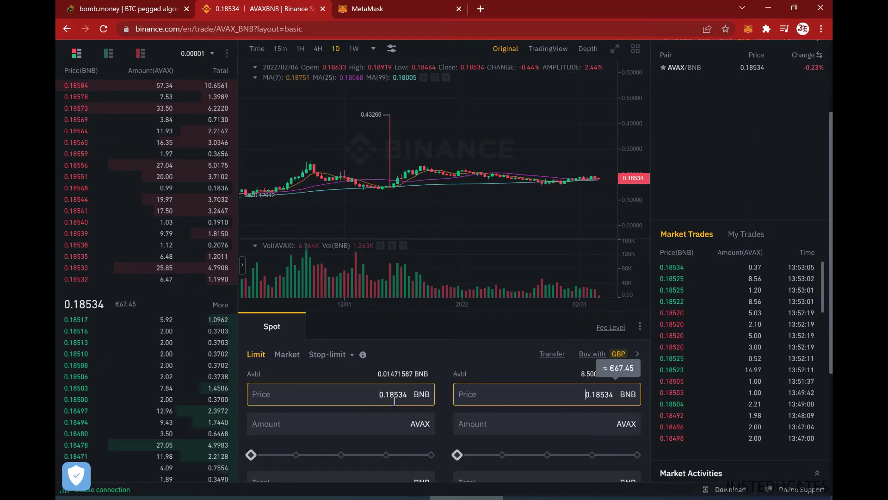
scroll(288, 385, "down", 1)
scroll(287, 385, "down", 1)
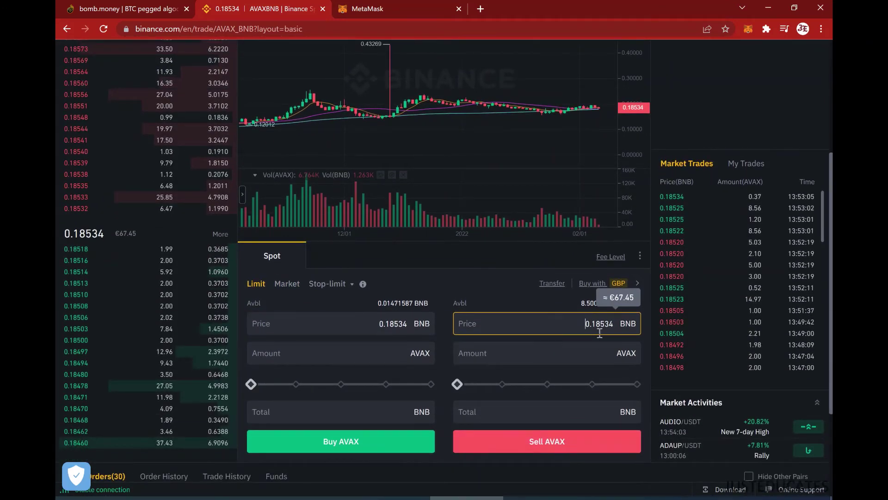
Correct the Limit Sell form to price 0.18524 BNB with amount 8.5 AVAX, about 1.5745 BNB total.
left_click(624, 353)
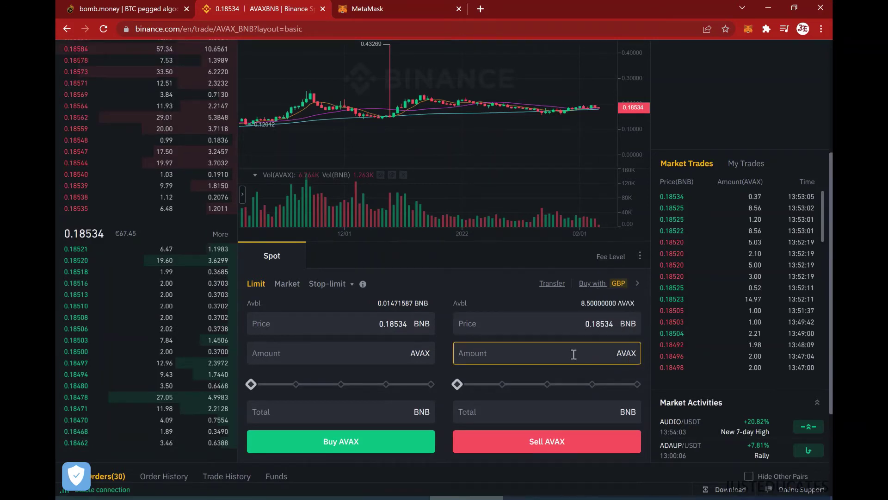
type("8")
key("BackSpace")
type("8.5")
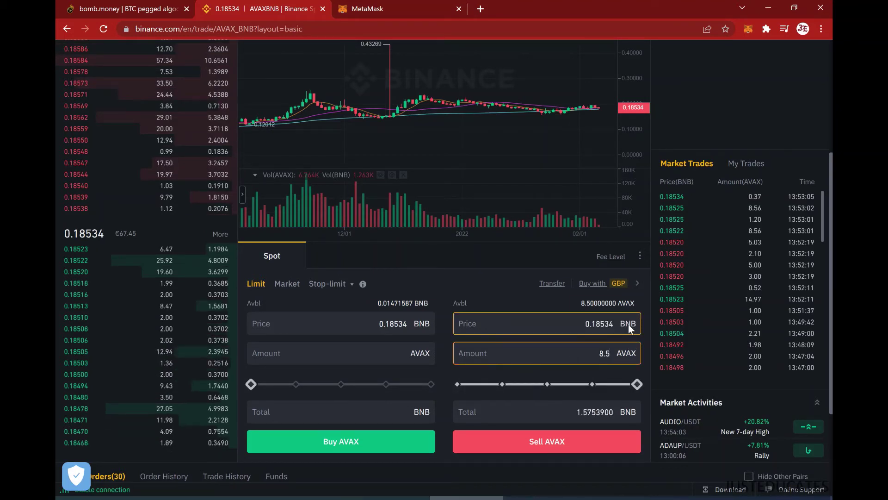
left_click(626, 324)
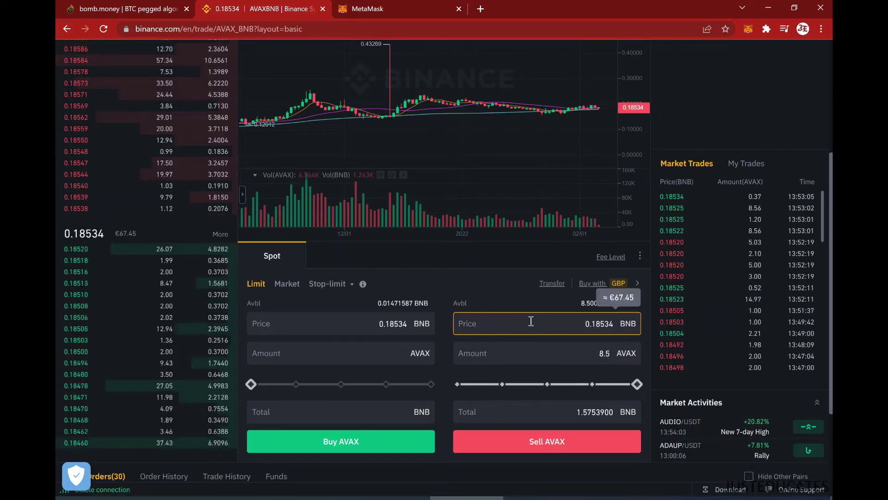
scroll(662, 315, "down", 1)
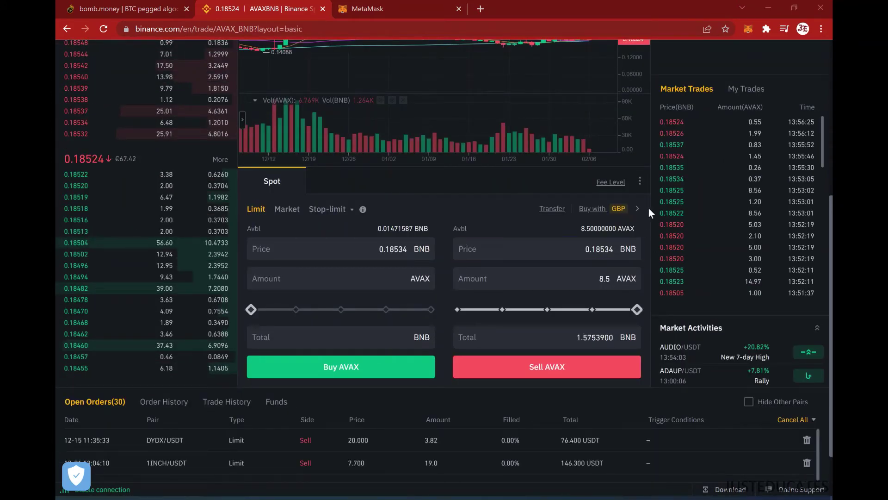
scroll(646, 161, "up", 1)
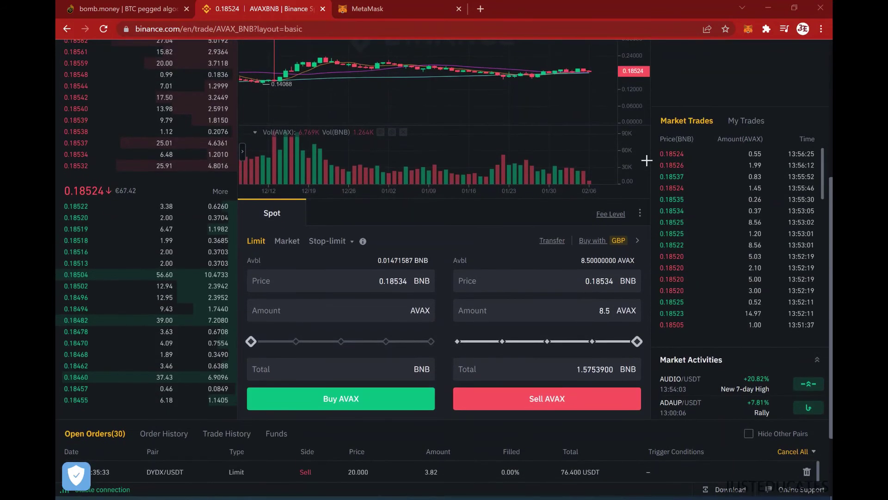
left_click(606, 282)
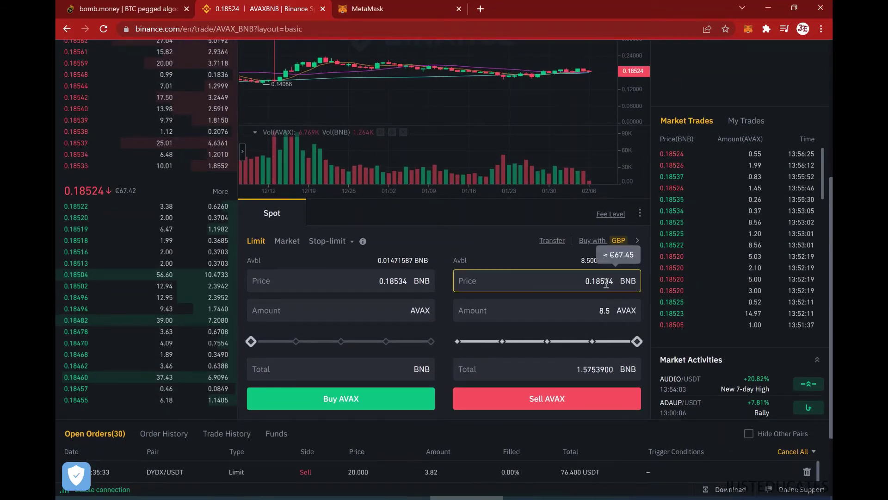
key("BackSpace")
type("2")
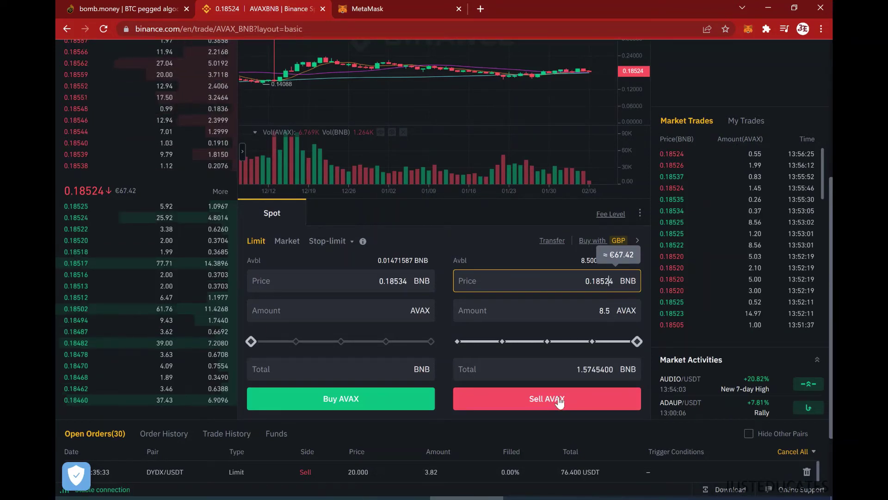
Place the 8.5 AVAX sell order and hide other pairs' open orders.
left_click(560, 400)
scroll(533, 441, "down", 1)
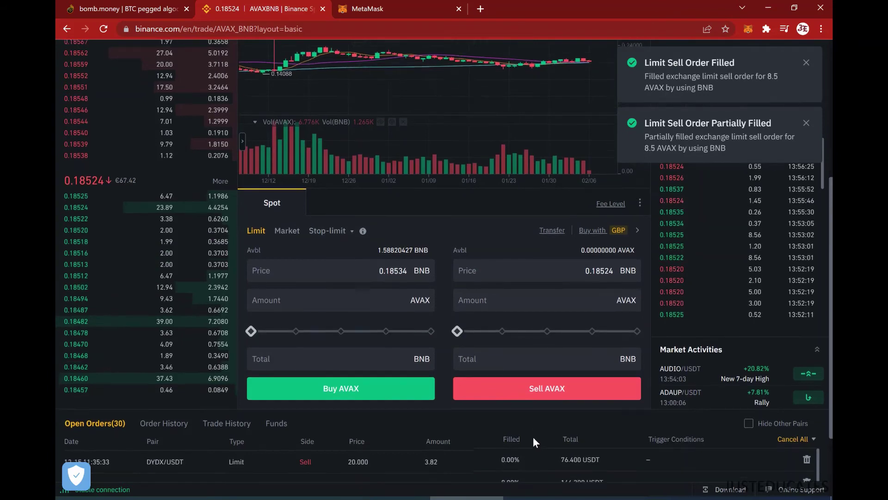
scroll(533, 436, "down", 1)
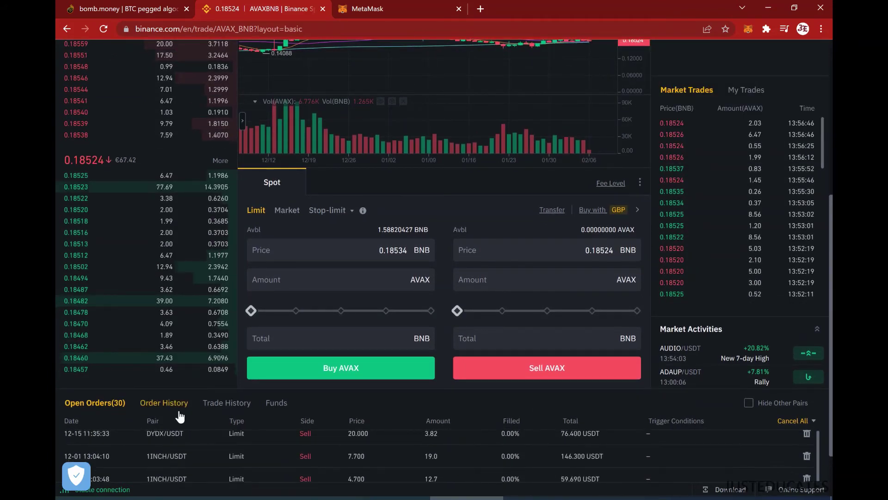
left_click(748, 402)
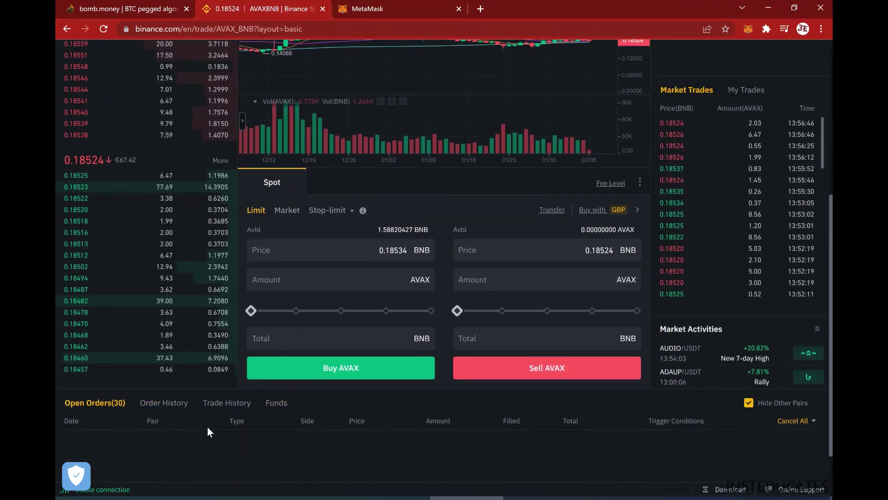
scroll(212, 434, "down", 2)
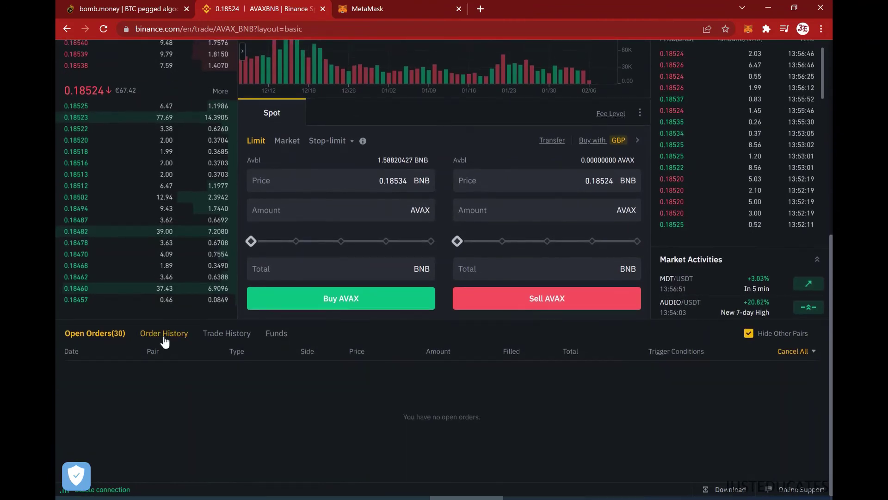
scroll(227, 397, "up", 1)
scroll(227, 393, "up", 2)
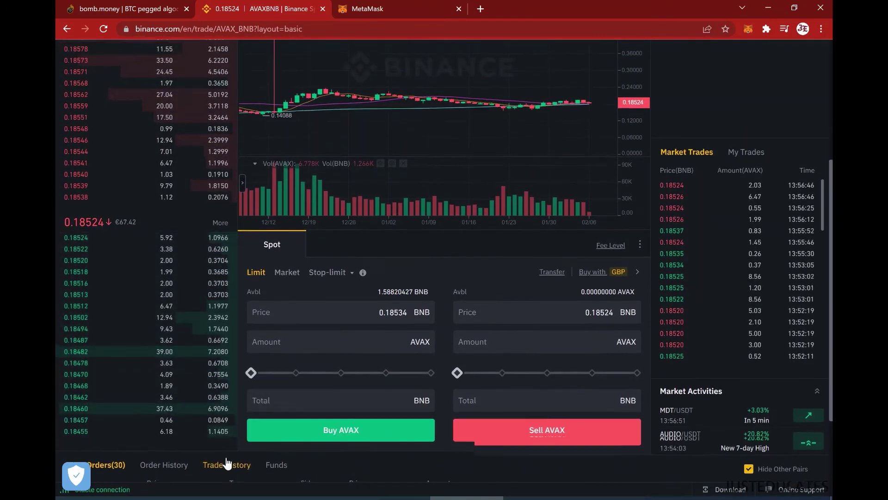
scroll(304, 114, "up", 2)
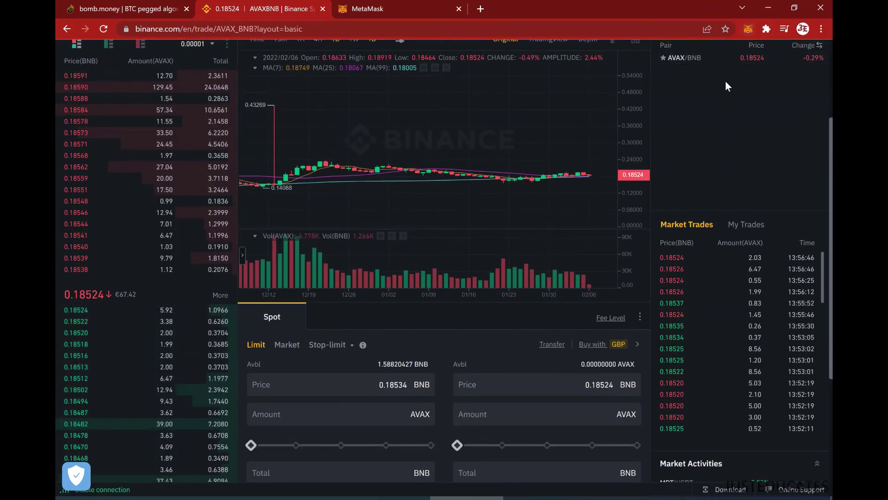
scroll(725, 81, "up", 3)
mouse_move(592, 58)
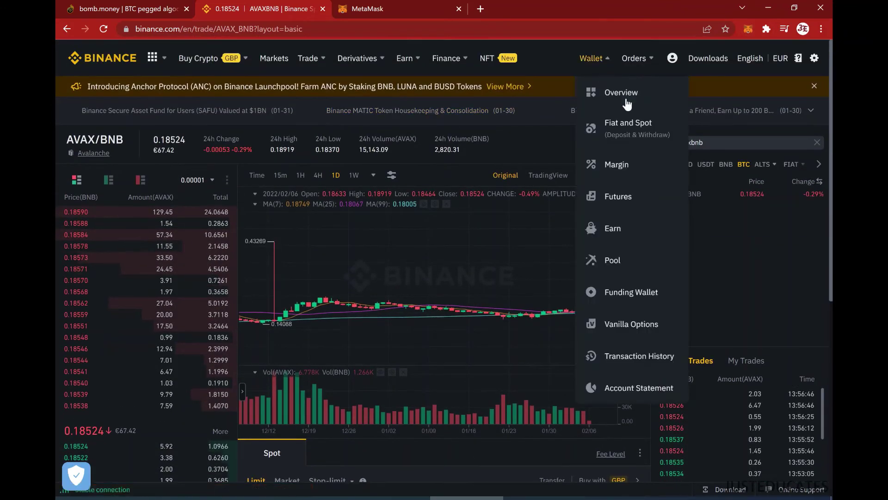
Show the Fiat and Spot wallet and search the coin balances for bnb, revealing 1.58820427 BNB.
left_click(620, 134)
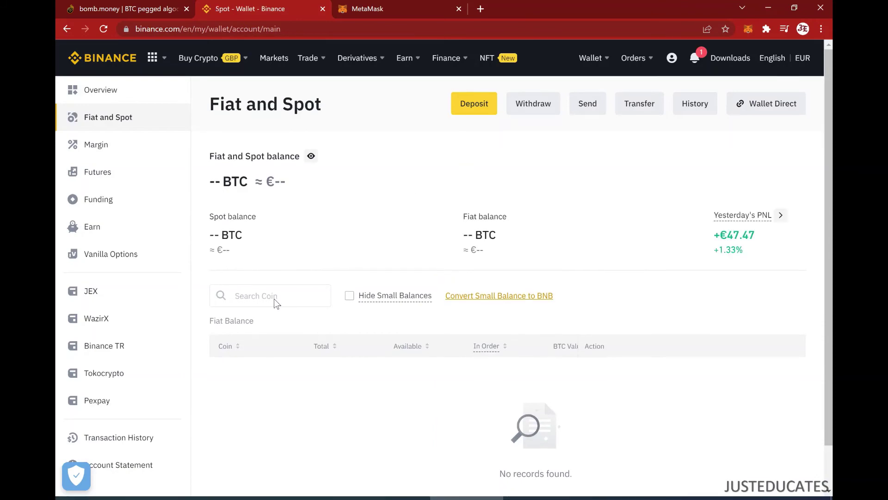
left_click(271, 296)
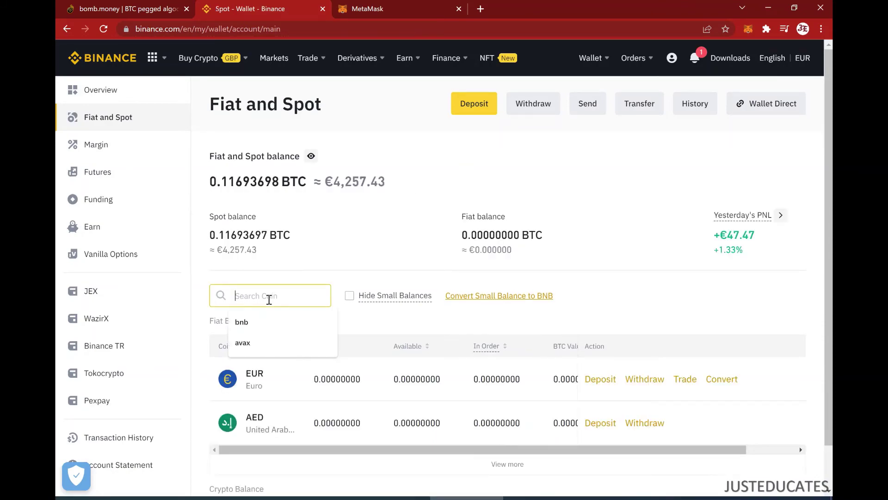
type("bnb")
scroll(357, 208, "down", 2)
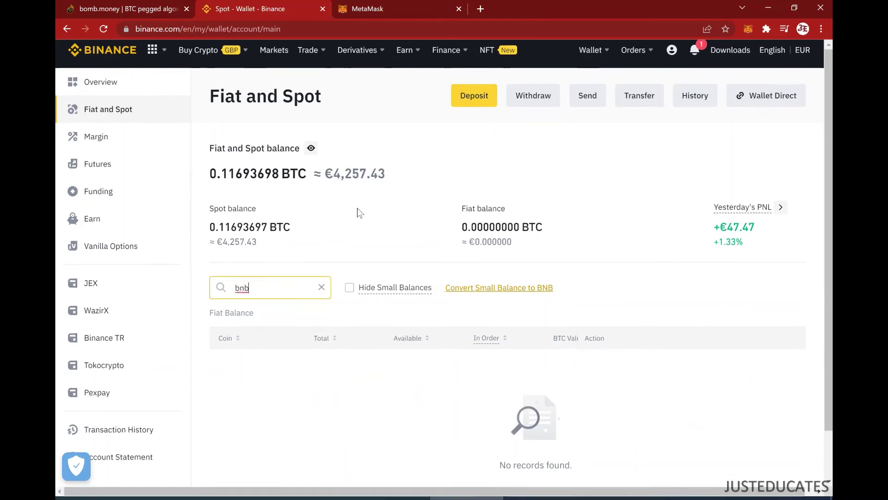
scroll(394, 387, "down", 2)
scroll(392, 387, "down", 1)
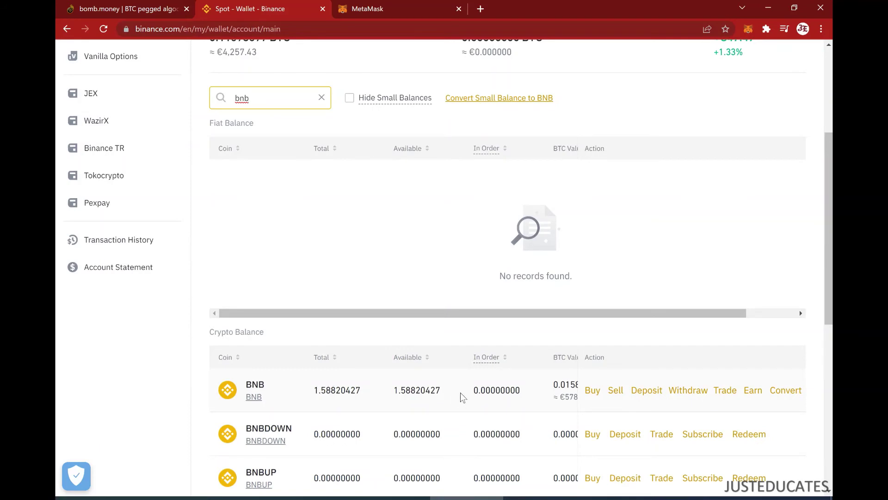
Switch MetaMask to the Smart Chain network, copy the account address and return to Binance.
left_click(382, 9)
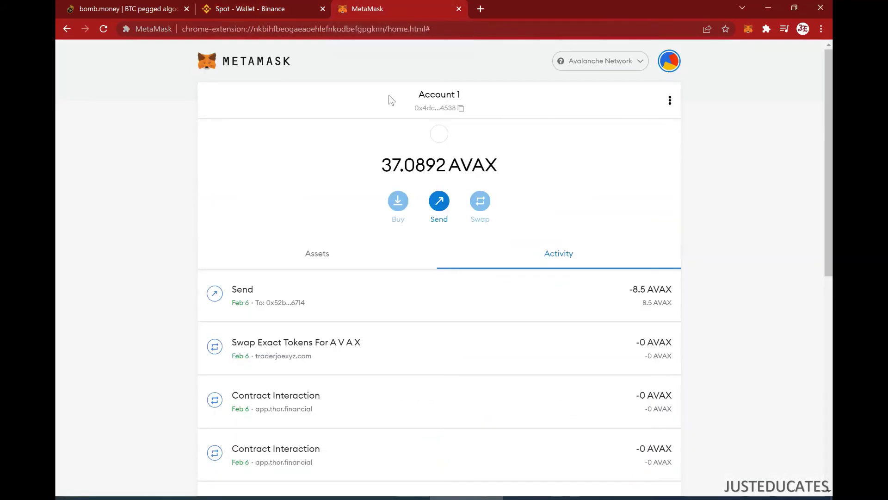
left_click(604, 61)
left_click(578, 170)
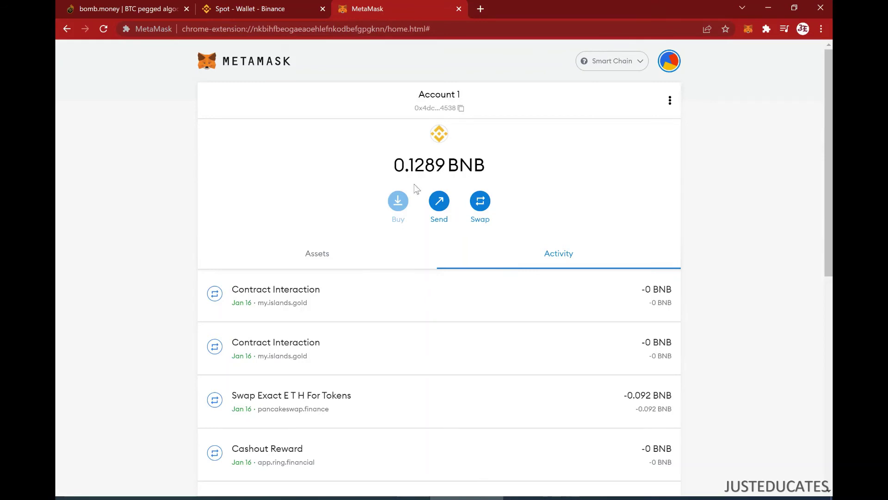
left_click(458, 109)
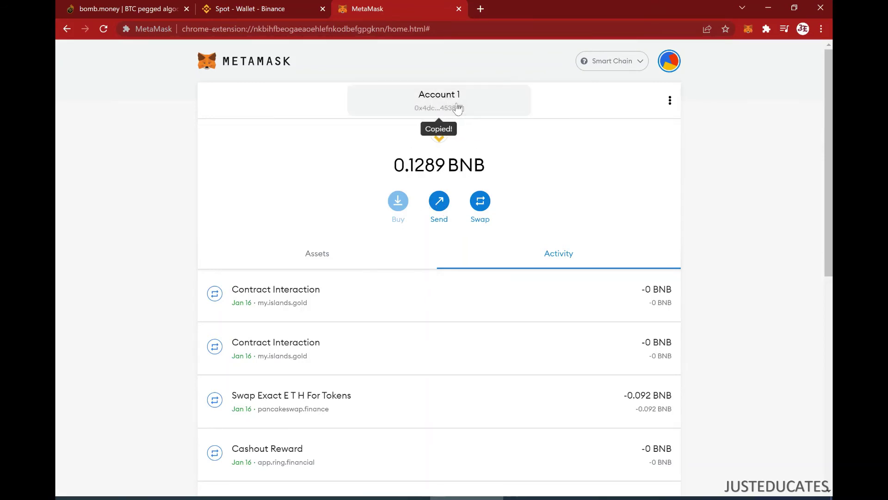
left_click(254, 10)
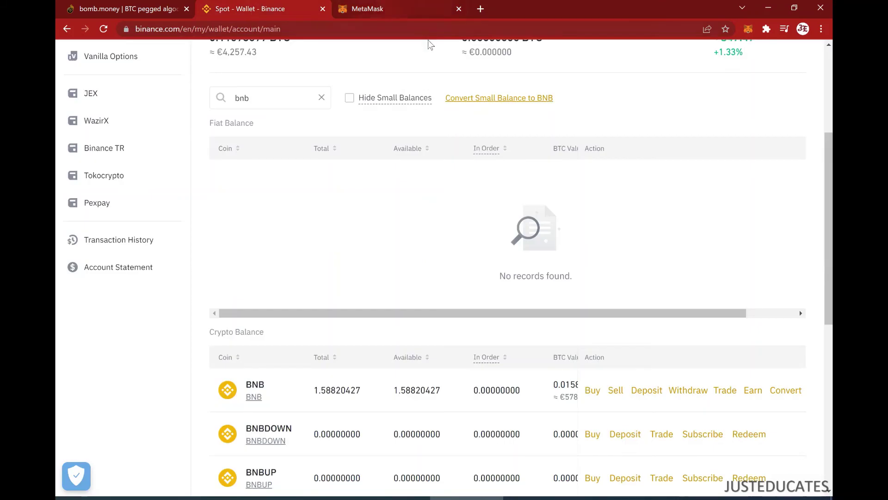
Begin a BNB withdrawal from the spot wallet and paste the copied MetaMask address.
left_click(402, 7)
left_click(281, 15)
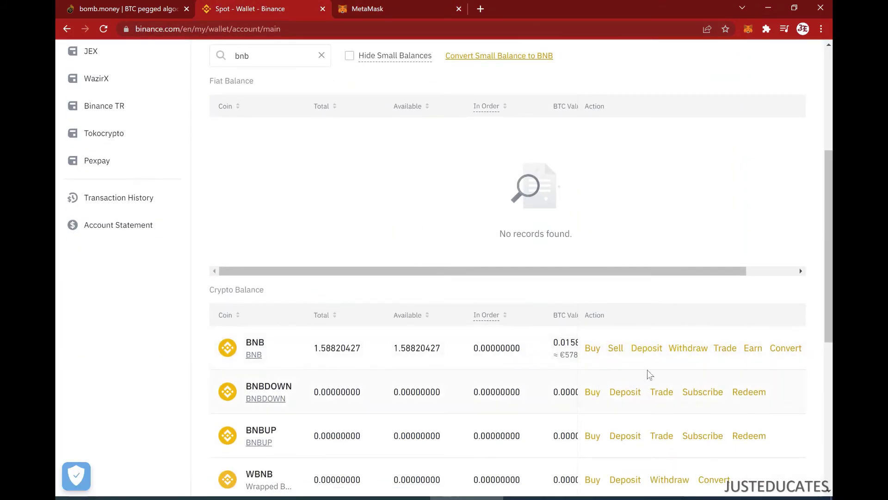
left_click(688, 349)
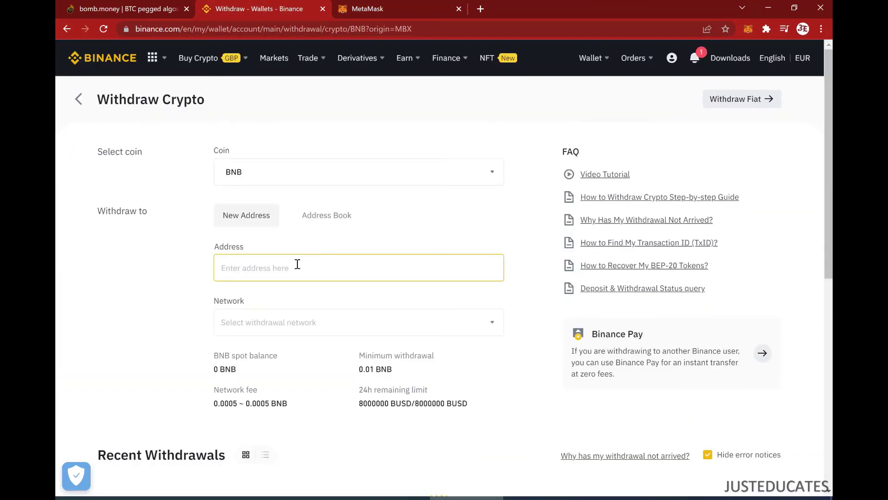
key("ctrl+v")
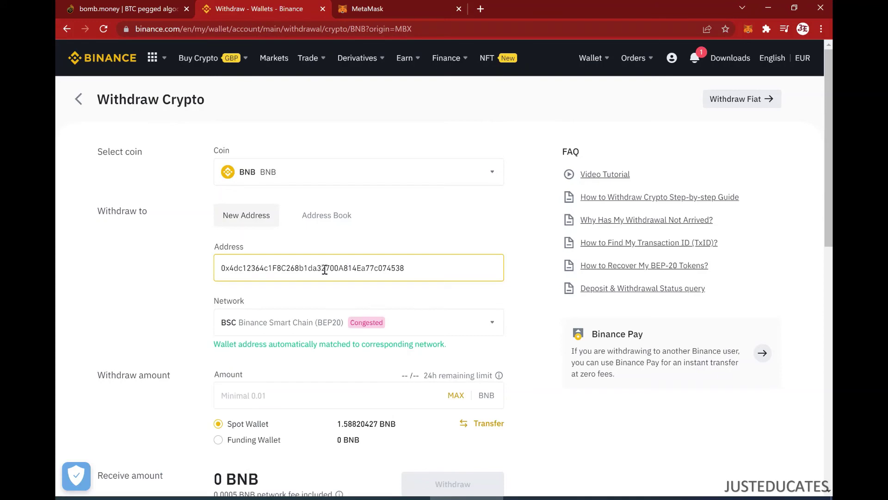
Select the BSC (BEP20) withdrawal network and confirm the address supports it.
left_click(296, 322)
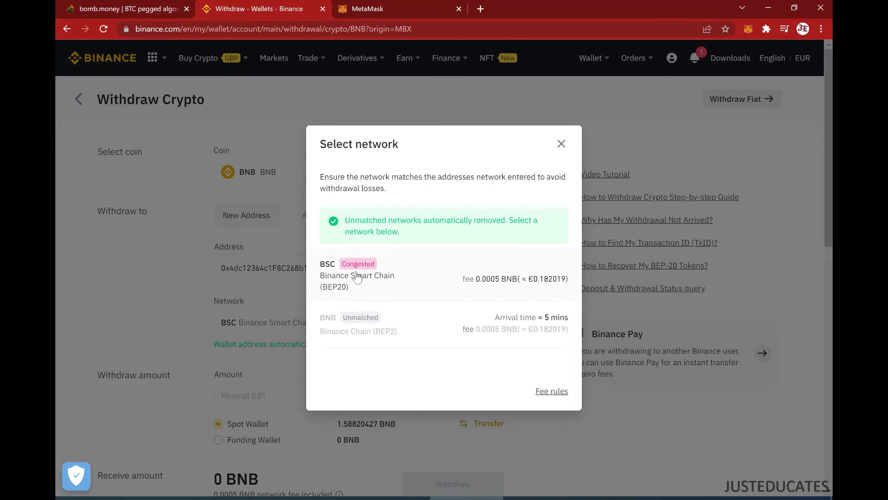
left_click(357, 278)
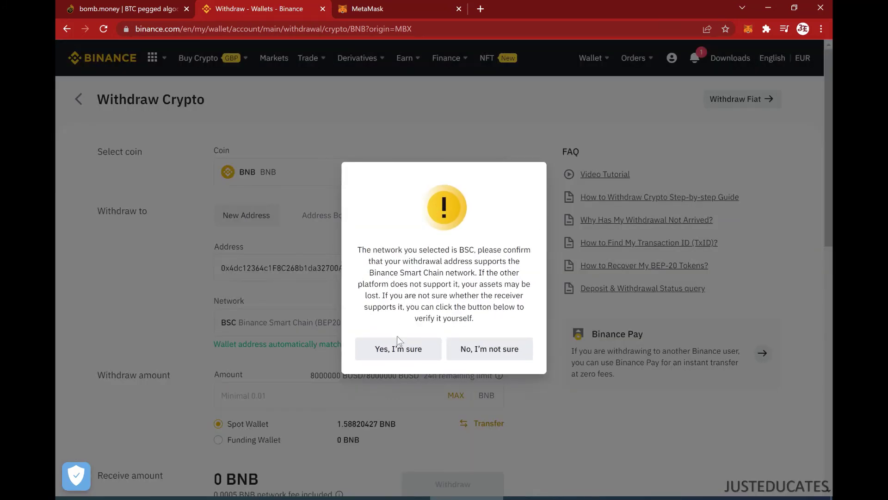
left_click(395, 352)
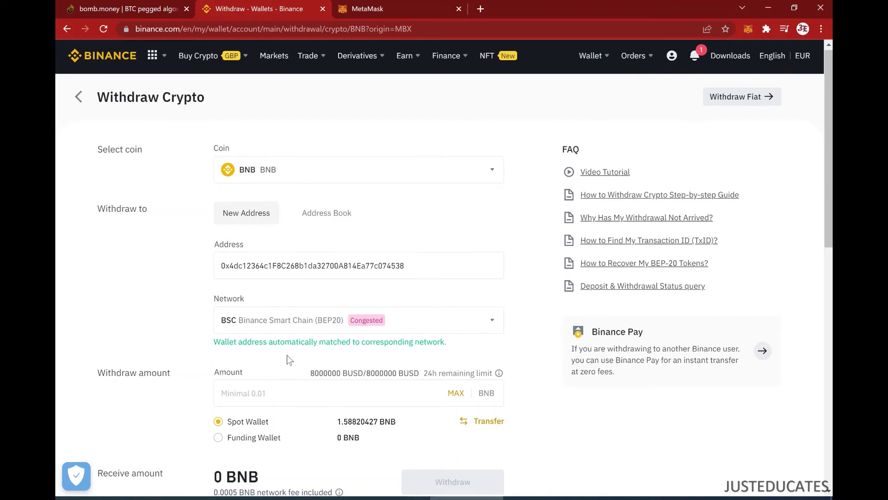
Enter 1.51 BNB as the withdrawal amount.
left_click(451, 397)
type("1")
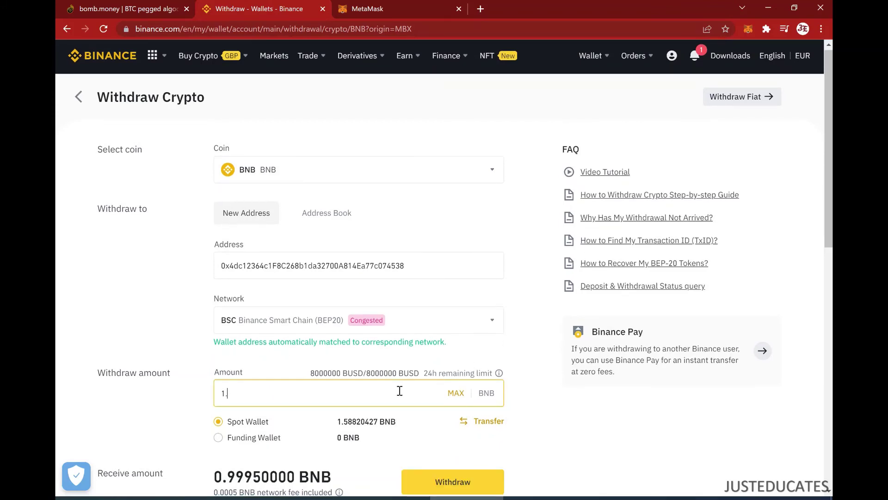
type(".5")
type("1")
scroll(389, 380, "down", 1)
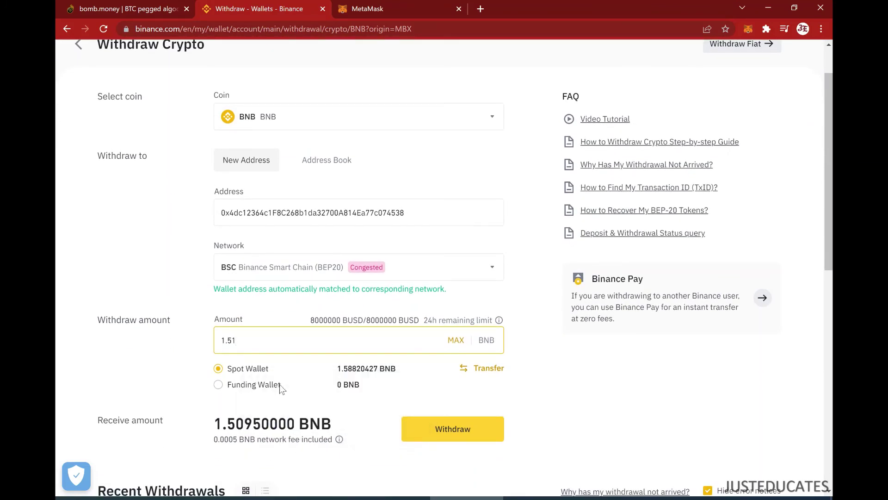
scroll(375, 365, "down", 1)
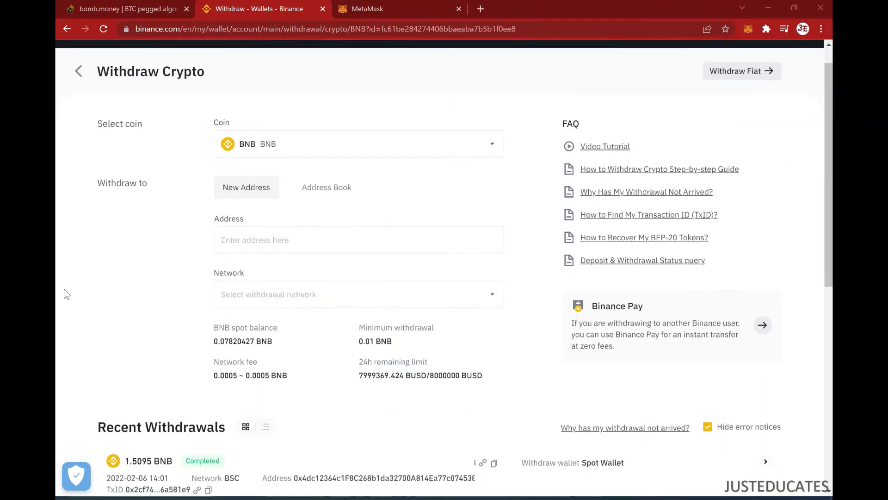
scroll(65, 294, "down", 1)
scroll(64, 294, "down", 1)
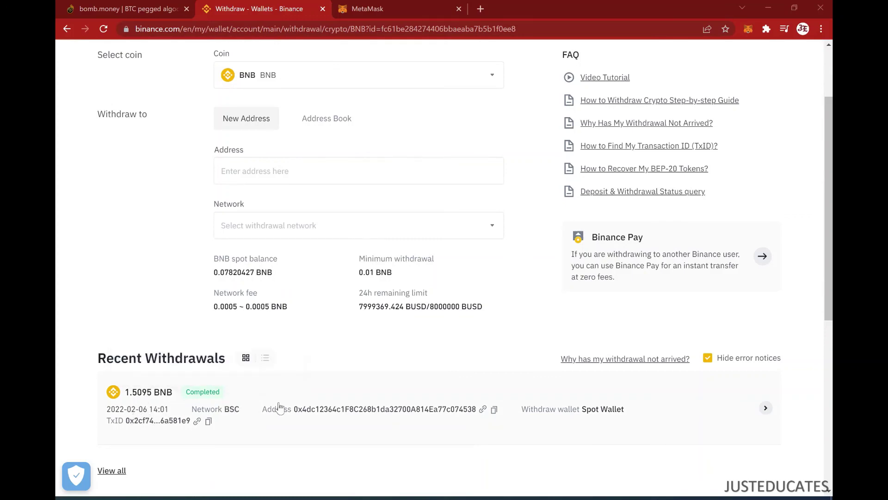
left_click(393, 9)
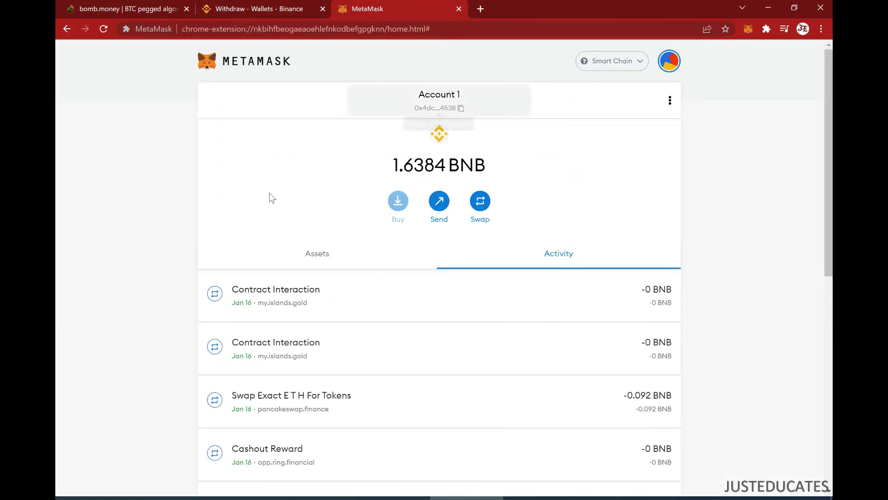